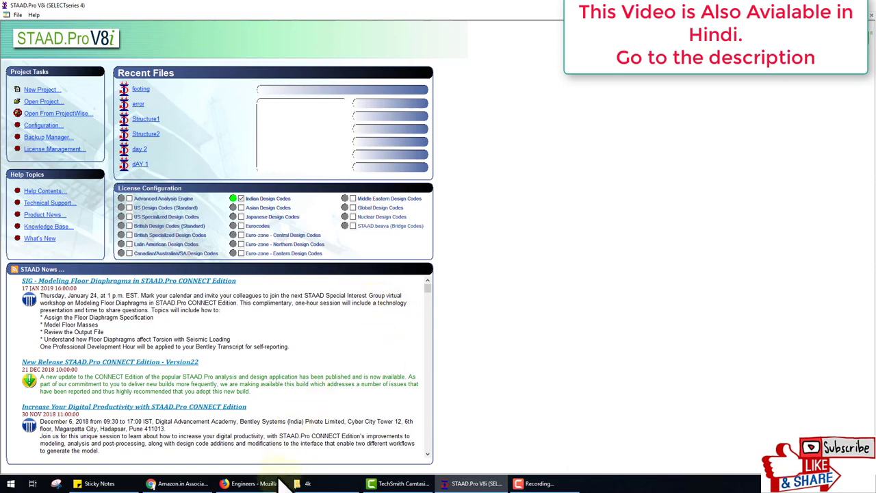
Step: Switch to Firefox and look through the Engineers website's tutorial links, book categories and home page posts
click(253, 483)
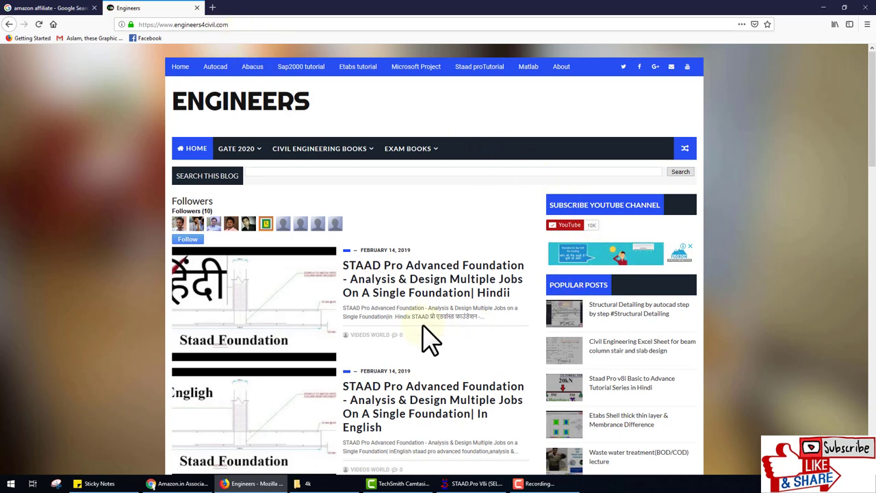
click(452, 299)
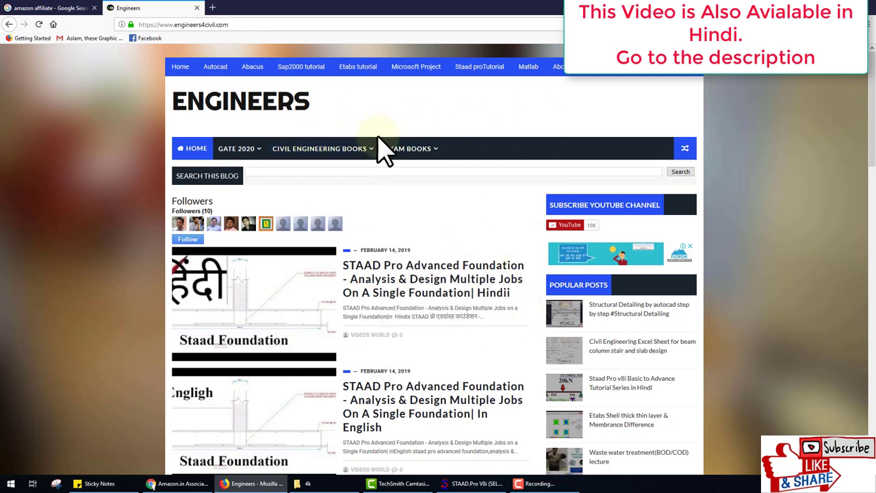
click(219, 72)
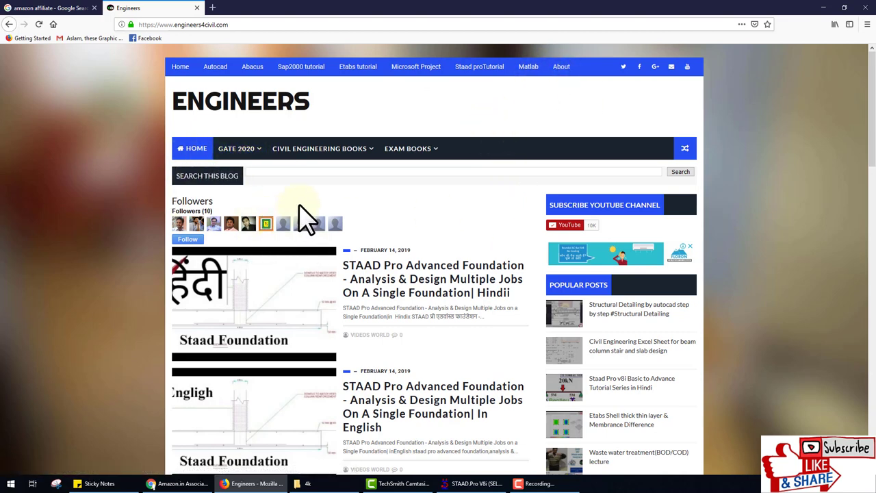
click(261, 151)
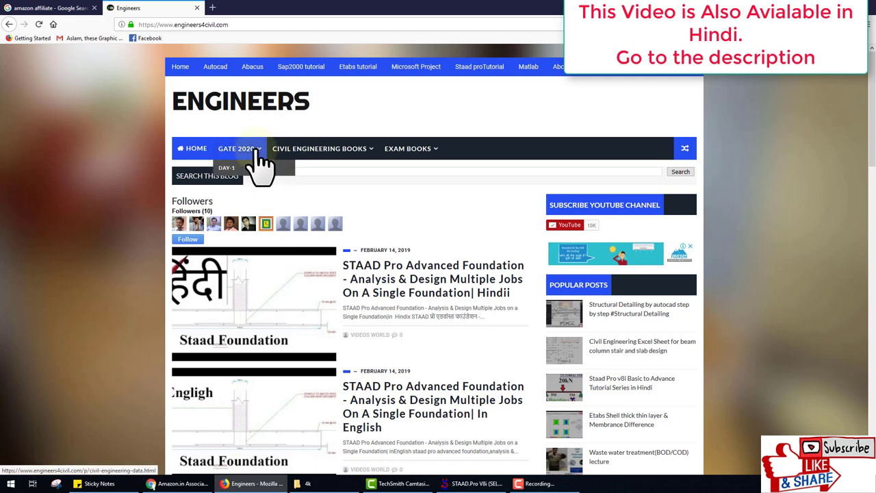
click(359, 157)
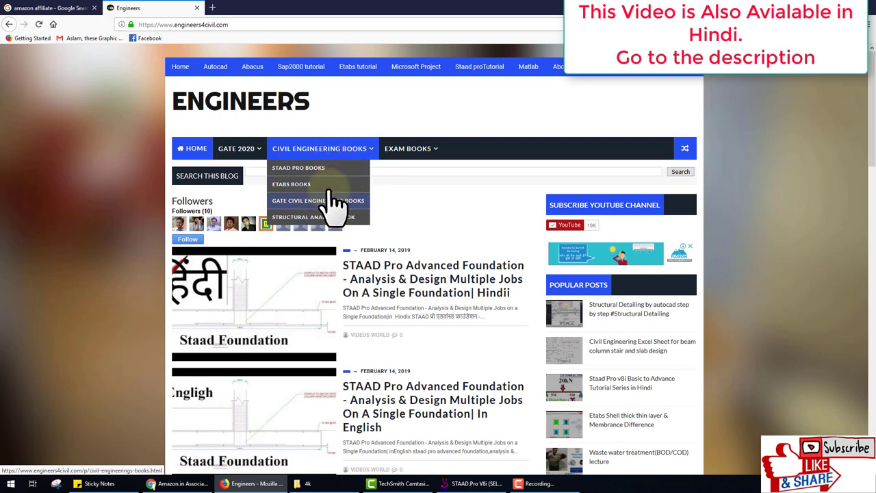
click(416, 152)
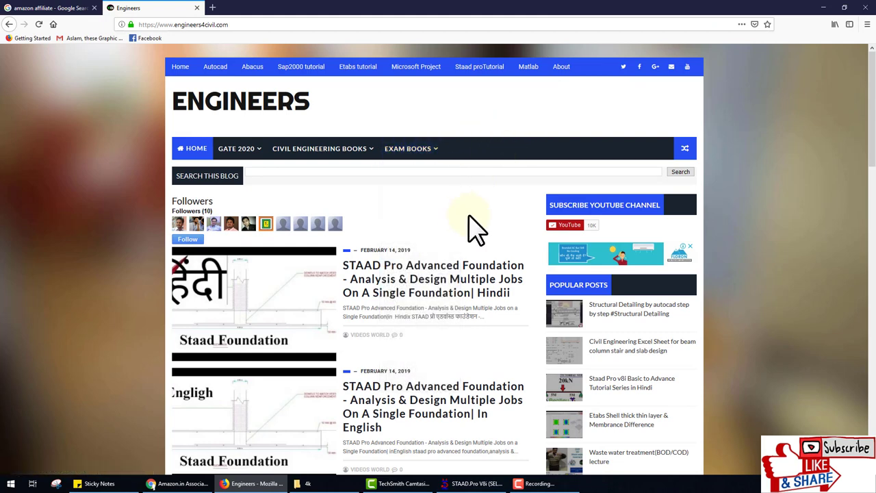
scroll(452, 239, down, 1)
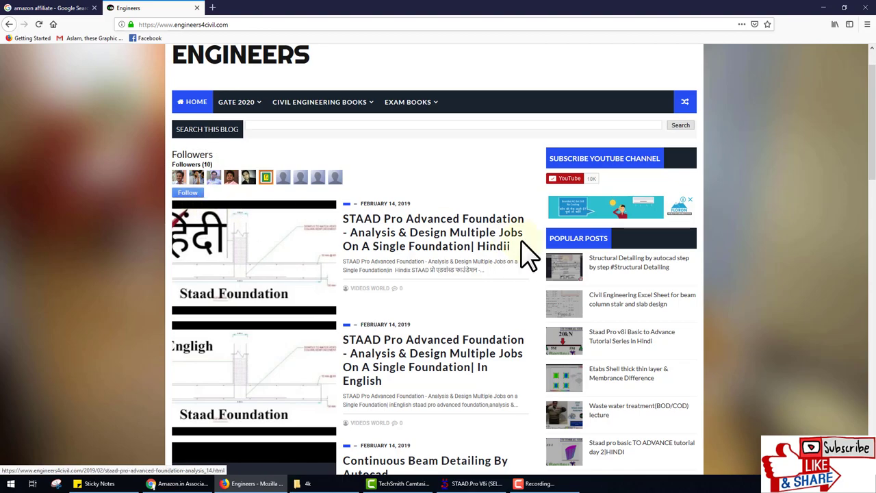
scroll(528, 274, down, 8)
scroll(507, 316, down, 3)
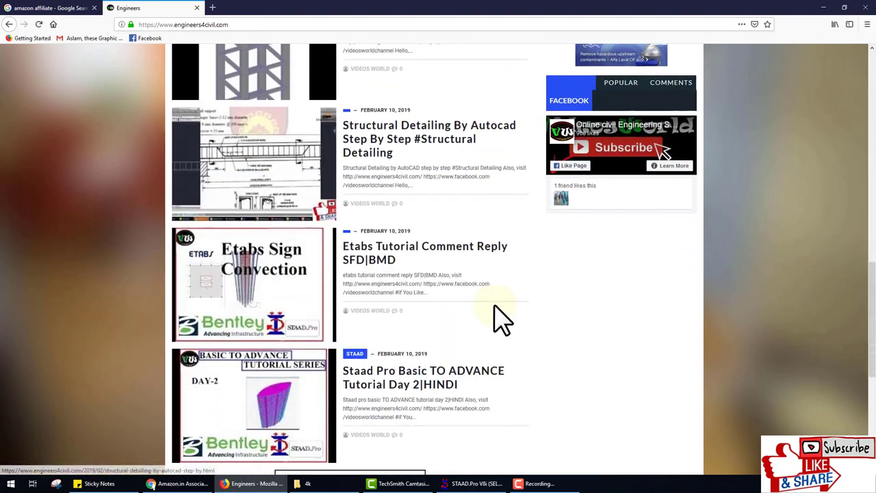
scroll(499, 329, up, 9)
scroll(502, 326, up, 2)
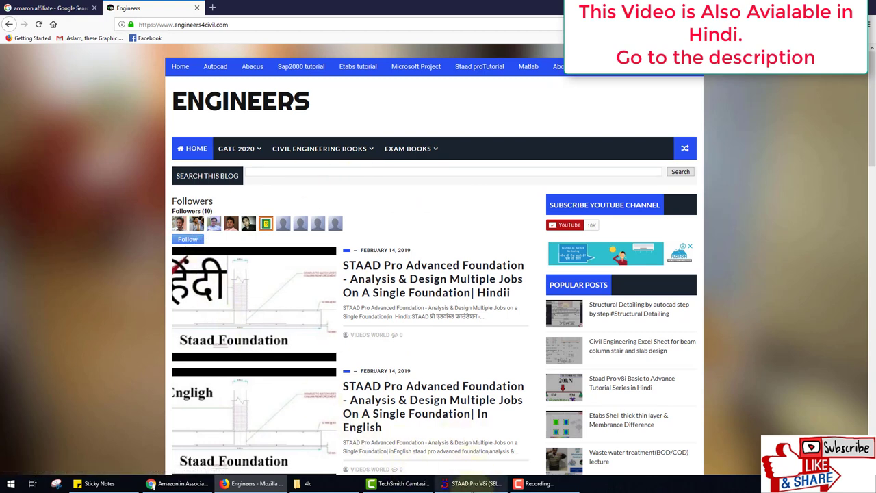
Step: Switch to STAAD.Pro, open the recent file footing, and display the structure in plan view
click(472, 485)
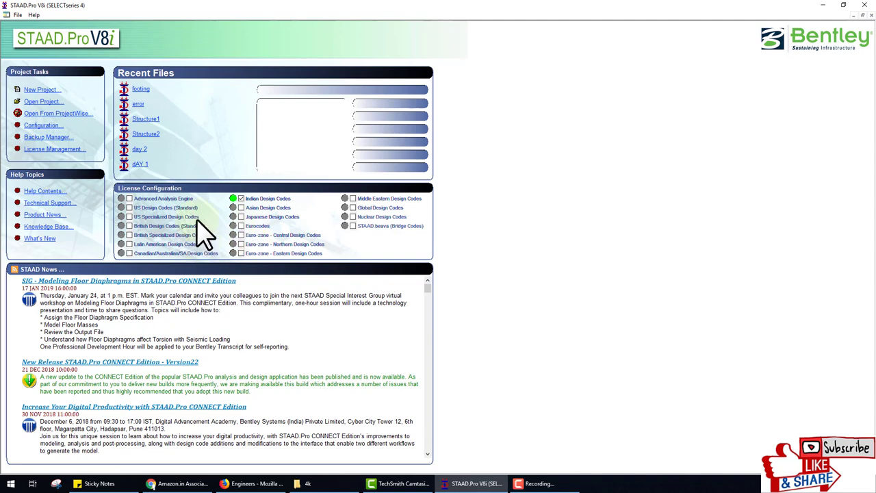
click(146, 90)
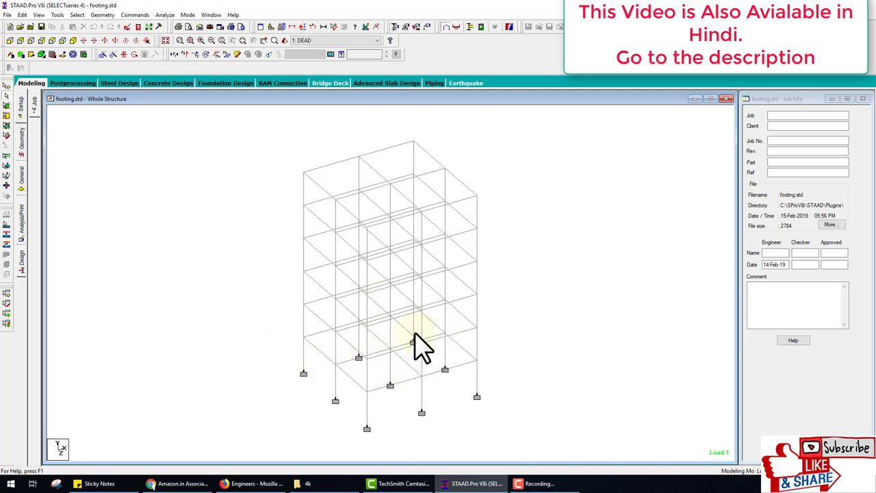
click(61, 41)
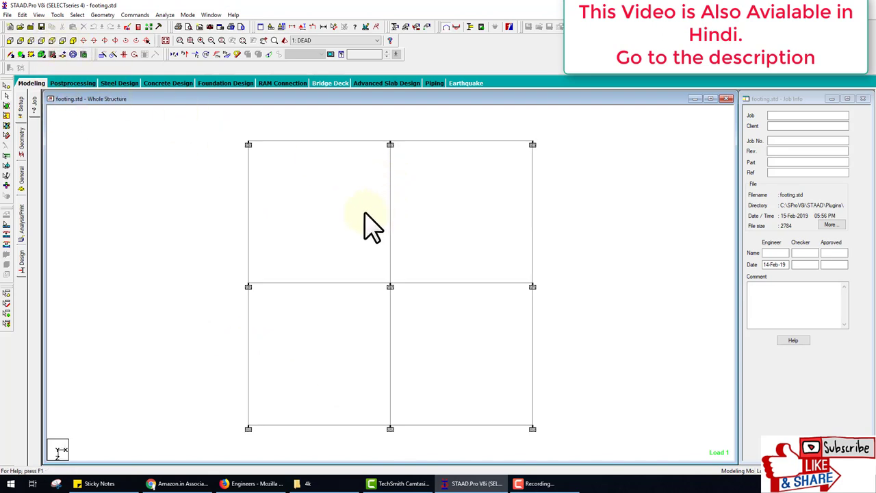
scroll(367, 219, down, 1)
scroll(363, 203, down, 1)
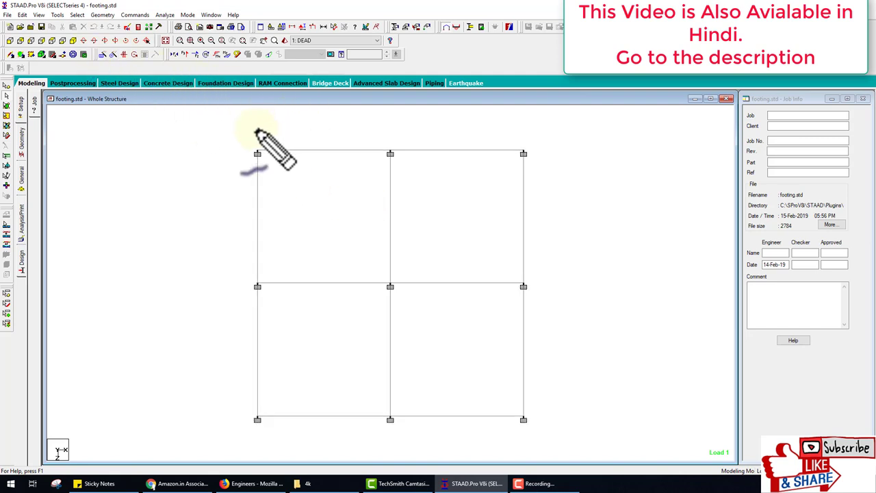
Step: Mark up the plan with 10 m by 10 overall dimensions and a 600x600 column note at one corner, and clear the markup
mouse_move(258, 130)
mouse_down()
mouse_move(371, 132)
mouse_move(379, 140)
mouse_move(394, 128)
mouse_move(408, 142)
mouse_move(412, 129)
mouse_move(416, 140)
mouse_move(523, 131)
mouse_move(520, 140)
mouse_move(503, 124)
mouse_move(523, 129)
mouse_move(491, 149)
mouse_up()
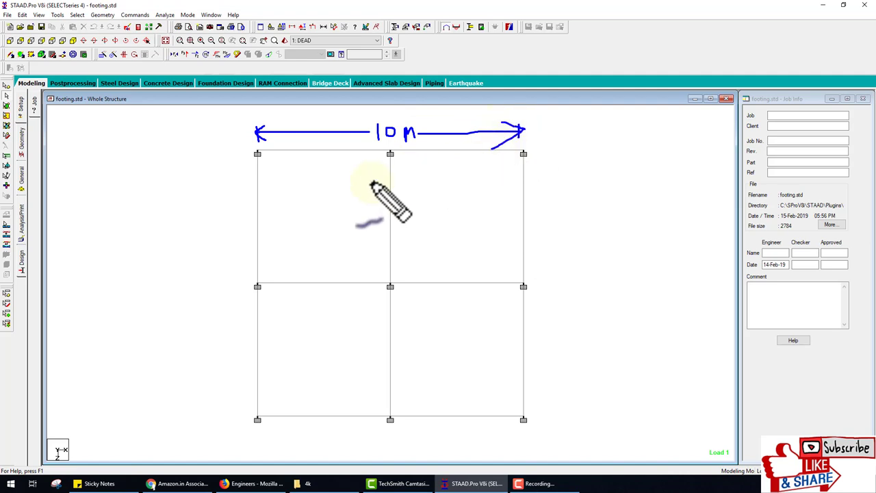
mouse_move(209, 151)
mouse_down()
mouse_move(219, 223)
mouse_move(198, 307)
mouse_move(210, 284)
mouse_move(214, 296)
mouse_move(209, 280)
mouse_move(220, 421)
mouse_move(217, 403)
mouse_move(226, 402)
mouse_move(238, 425)
mouse_up()
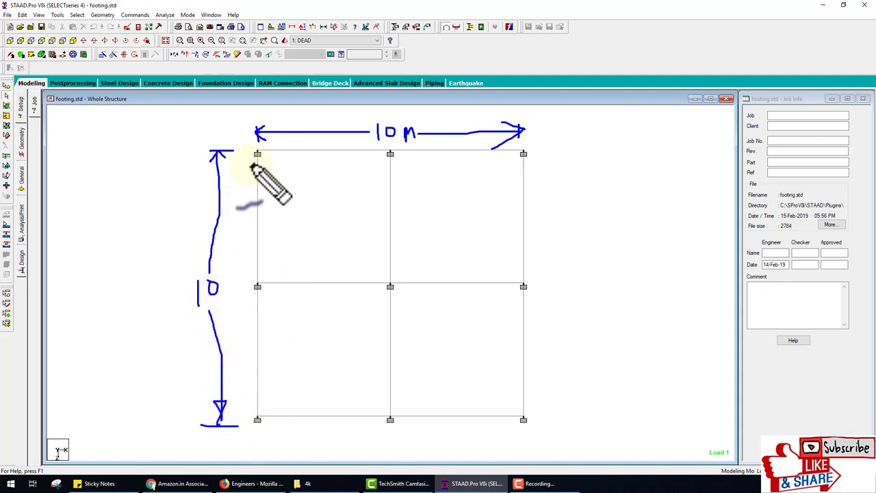
drag(245, 142, 263, 172)
mouse_move(246, 141)
mouse_down()
mouse_move(264, 198)
mouse_move(320, 192)
mouse_move(307, 198)
mouse_move(332, 213)
mouse_move(342, 192)
mouse_move(376, 200)
mouse_up()
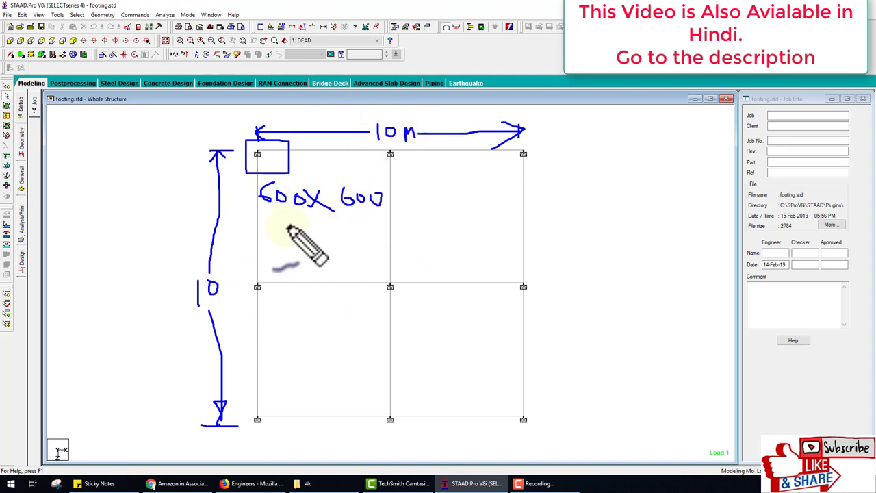
key(Escape)
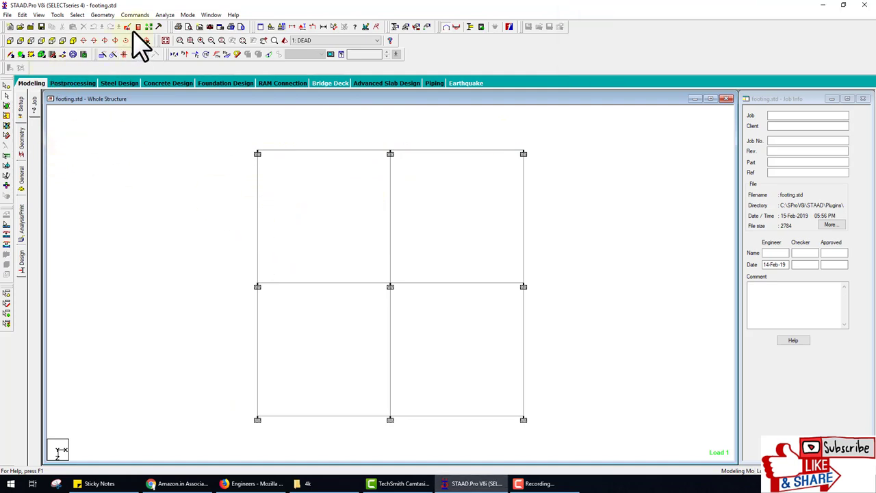
Step: Run the analysis of the footing model and stay in modeling mode
click(165, 15)
click(170, 28)
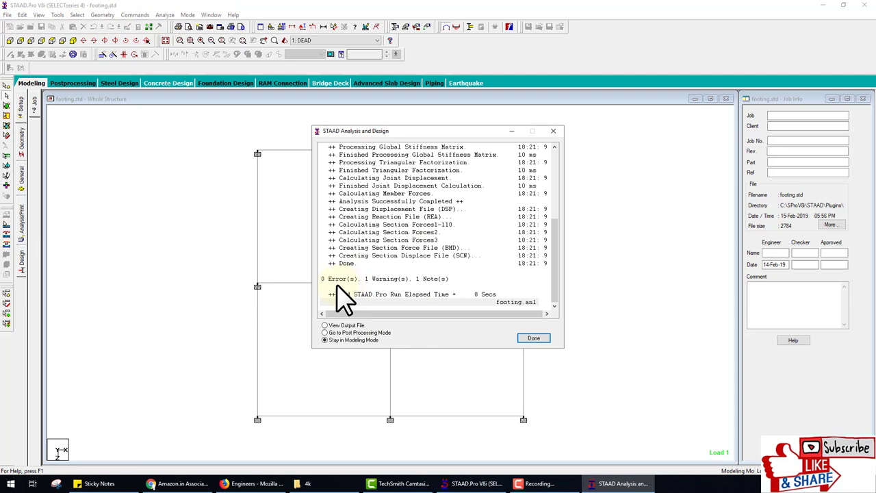
click(533, 339)
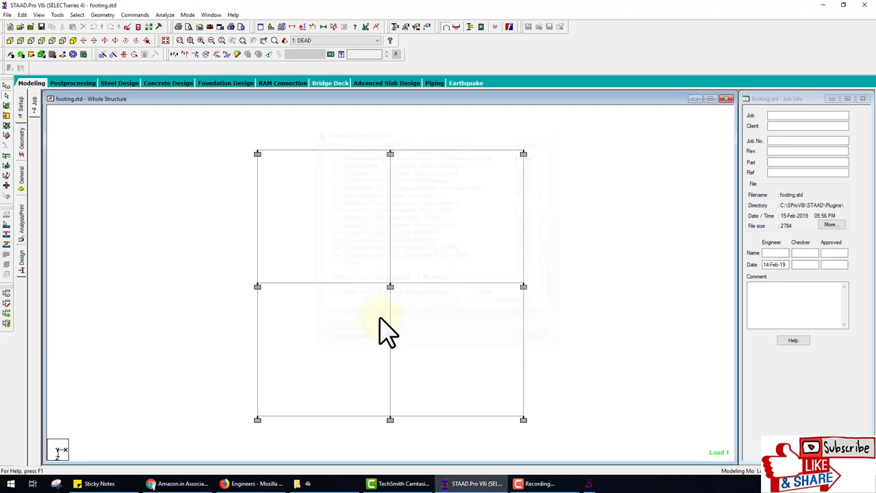
Step: Include all load cases (DEAD, LIVE and 1.5(DL+LL)) for all supports in the foundation design options and run STAAD.foundation
click(73, 41)
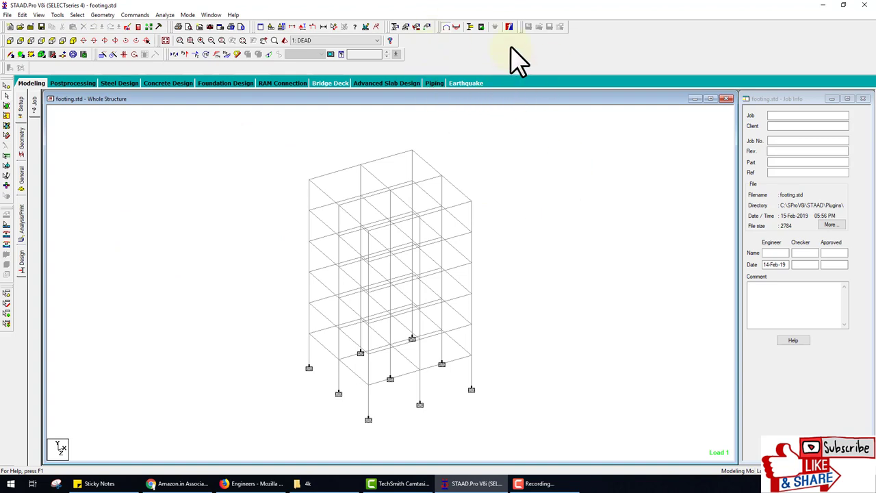
click(509, 27)
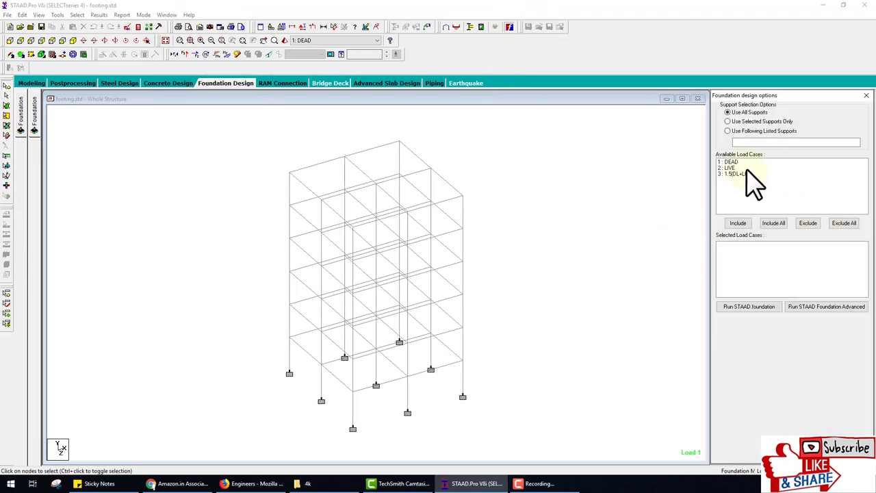
mouse_move(735, 163)
mouse_down()
mouse_move(728, 177)
mouse_move(751, 189)
mouse_move(733, 176)
mouse_up()
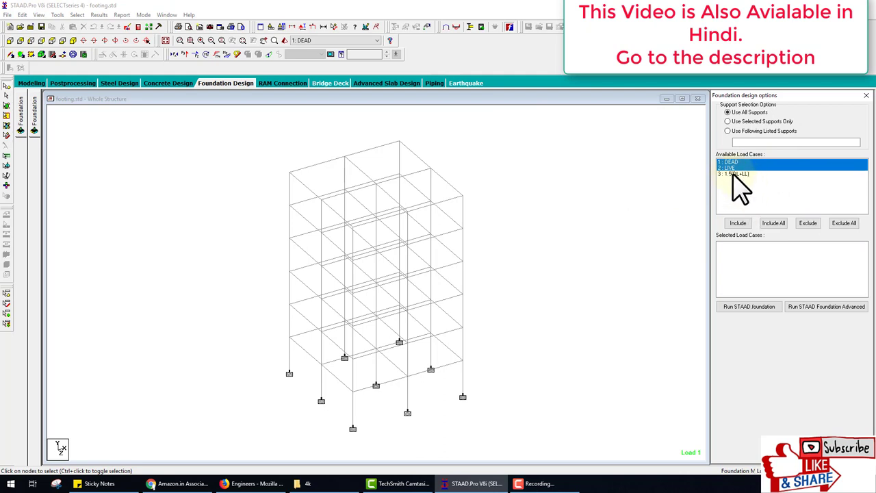
click(773, 223)
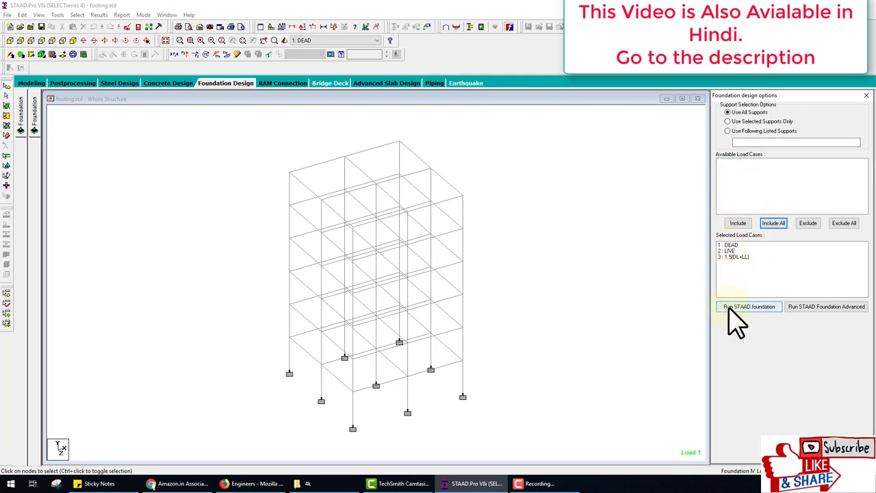
click(733, 310)
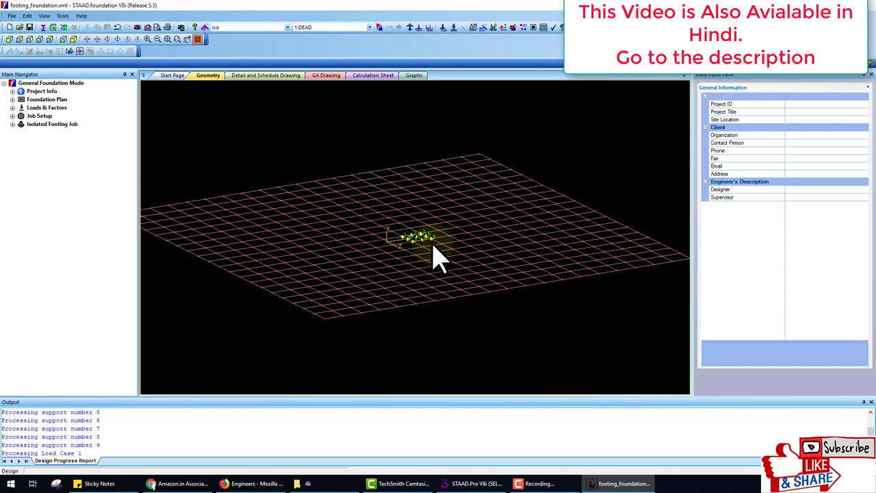
Step: Display the imported column supports in plan view on the foundation grid
scroll(428, 254, up, 5)
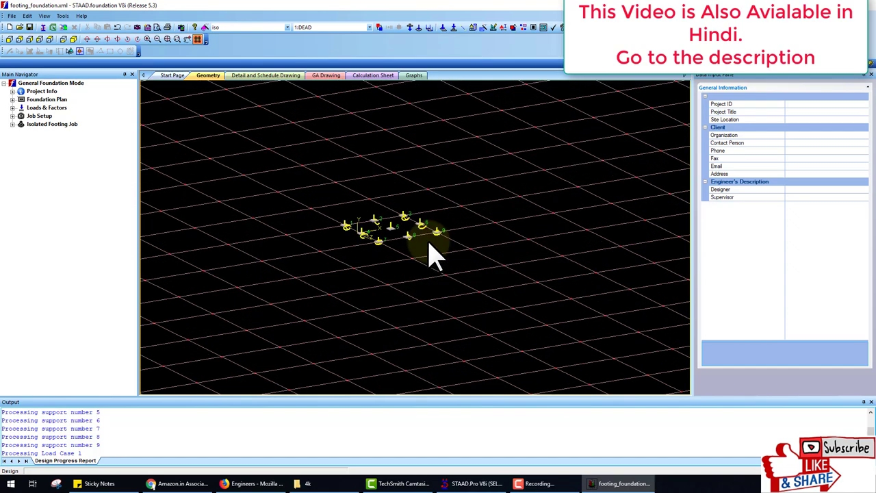
click(49, 39)
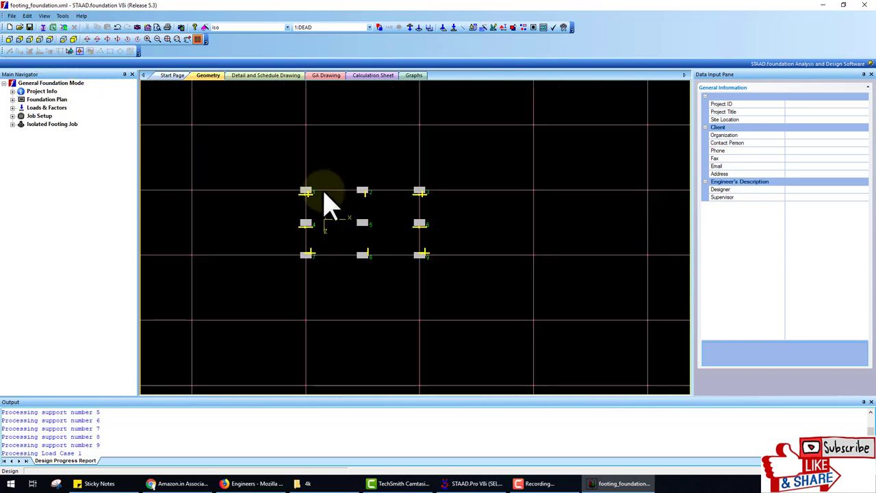
scroll(333, 205, up, 2)
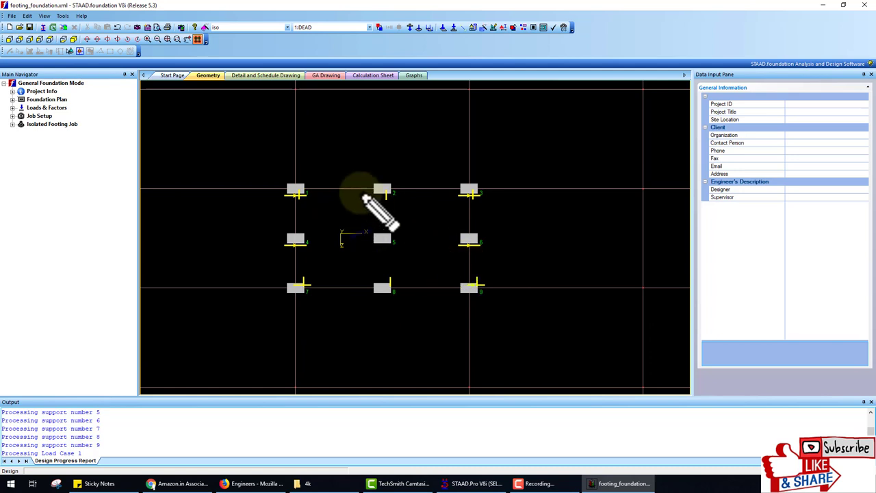
Step: Mark up the support plan with 10 by 10 overall dimensions and a line leading to Job Setup
mouse_move(299, 164)
mouse_down()
mouse_move(346, 165)
mouse_move(373, 176)
mouse_up()
drag(394, 161, 393, 167)
drag(419, 164, 486, 166)
mouse_move(488, 151)
mouse_down()
mouse_move(489, 176)
mouse_move(527, 186)
mouse_move(518, 200)
mouse_move(519, 281)
mouse_move(527, 272)
mouse_up()
mouse_move(533, 222)
mouse_down()
mouse_move(535, 244)
mouse_move(550, 228)
mouse_up()
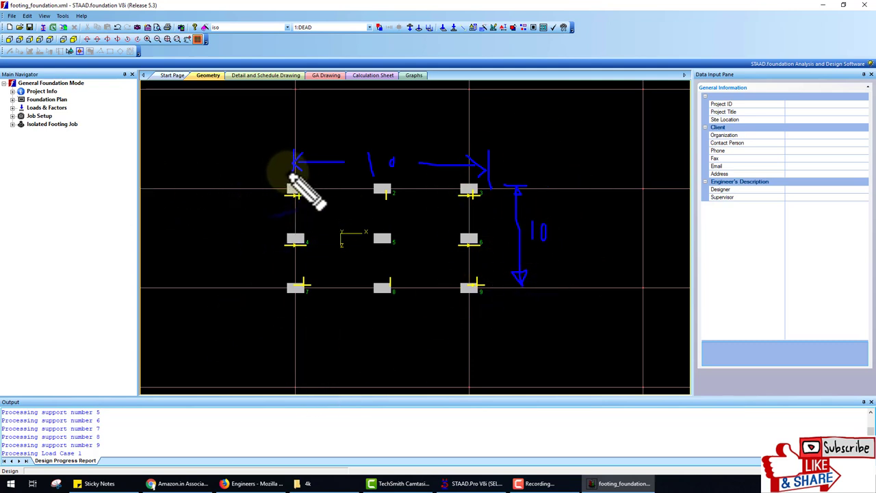
mouse_move(294, 171)
mouse_down()
mouse_move(248, 175)
mouse_move(174, 132)
mouse_move(104, 112)
mouse_move(58, 115)
mouse_up()
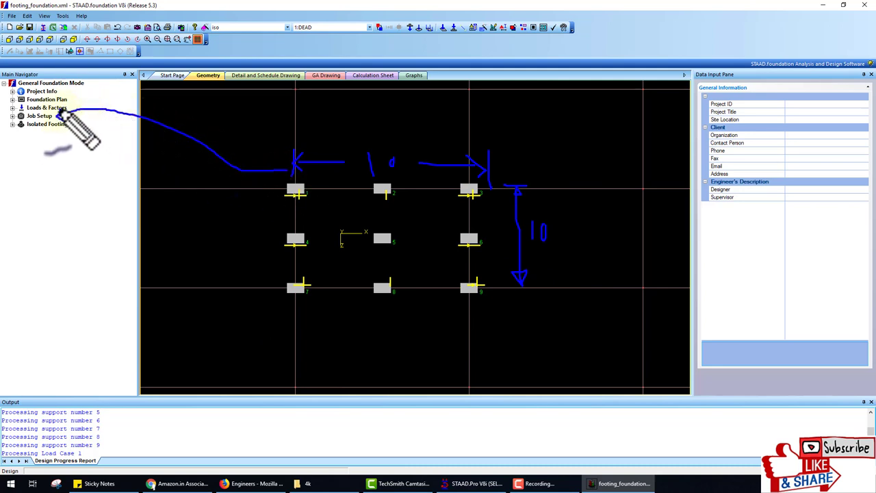
Step: Start a new foundation job and enter "mat foundation" as its job name
click(13, 116)
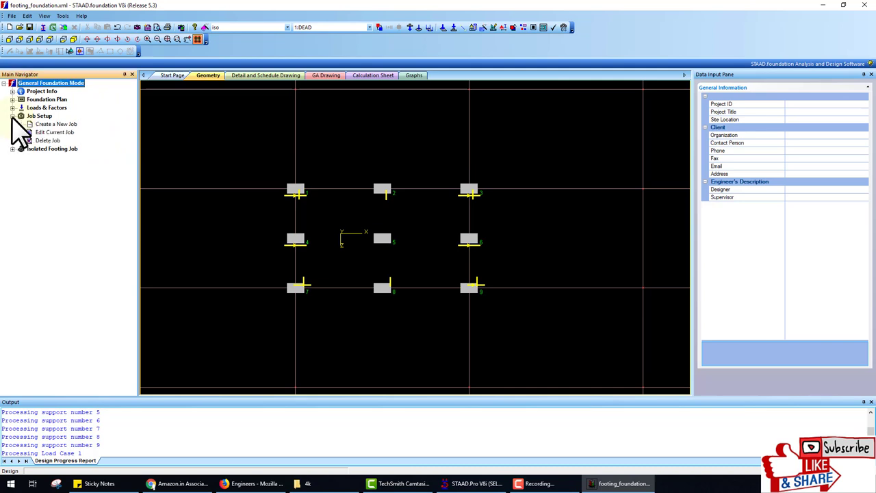
click(48, 125)
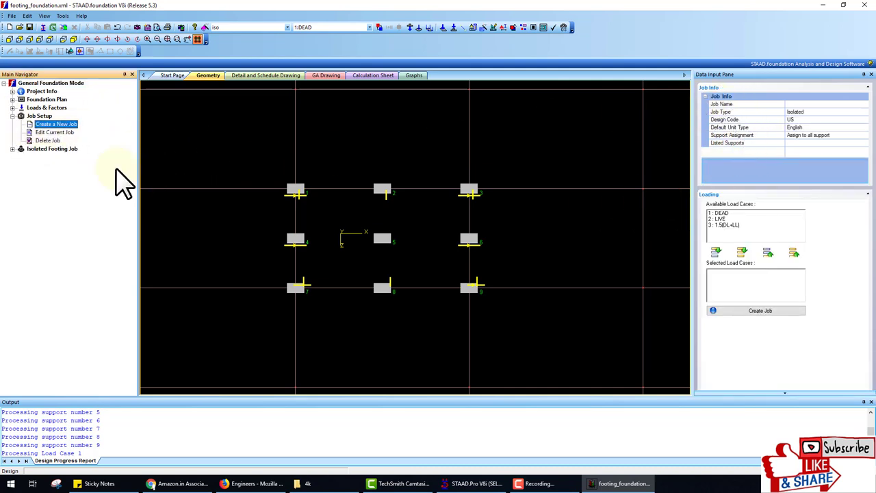
key(ctrl+2)
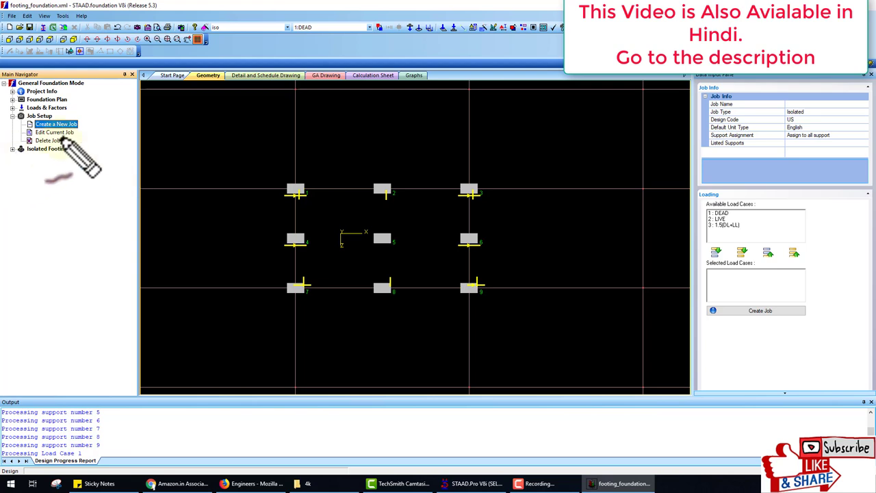
mouse_move(79, 125)
mouse_down()
mouse_move(104, 158)
mouse_move(210, 201)
mouse_move(323, 239)
mouse_move(493, 261)
mouse_move(651, 229)
mouse_move(722, 167)
mouse_move(736, 113)
mouse_up()
key(Escape)
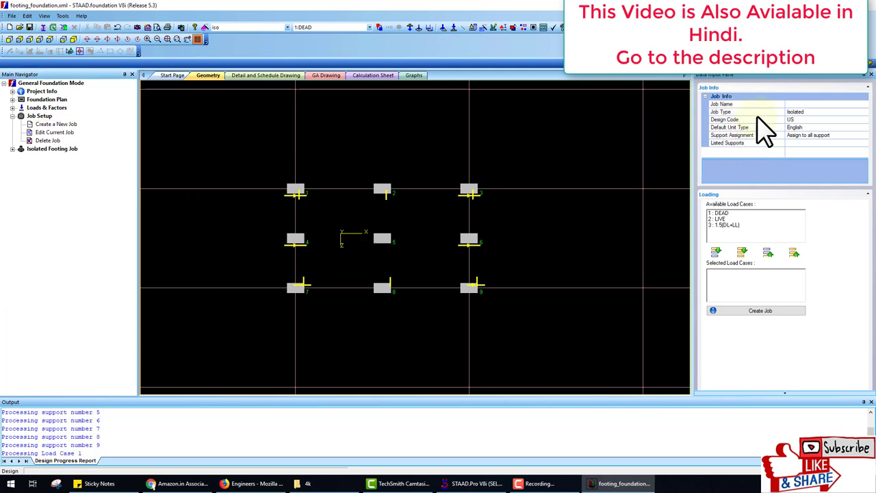
click(806, 104)
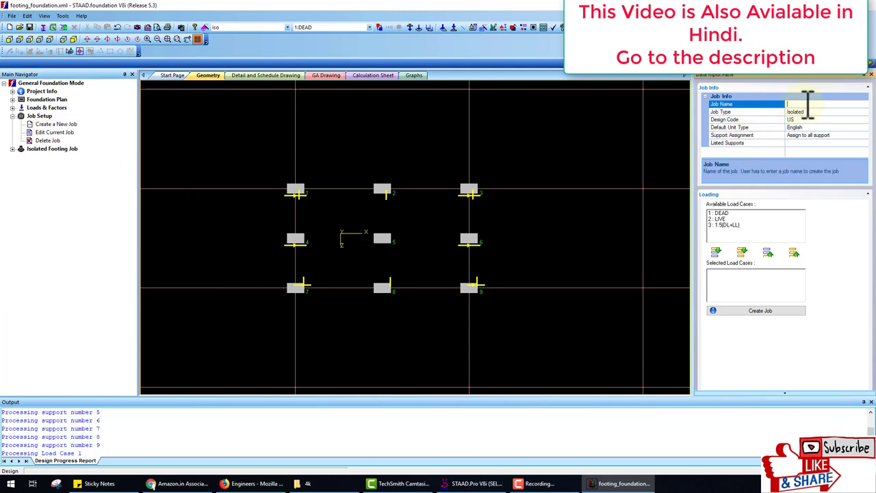
text(mat foundation)
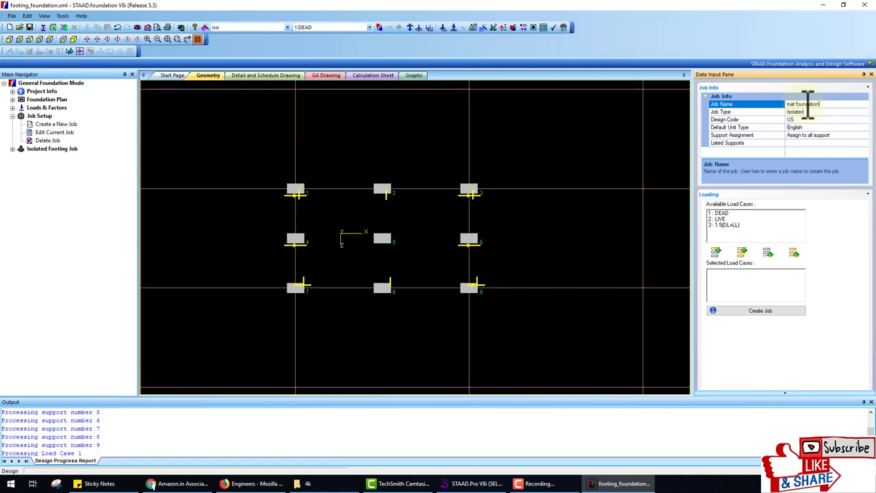
Step: Set the job type to Mat, the design code to Indian and the default unit type to SI
click(841, 113)
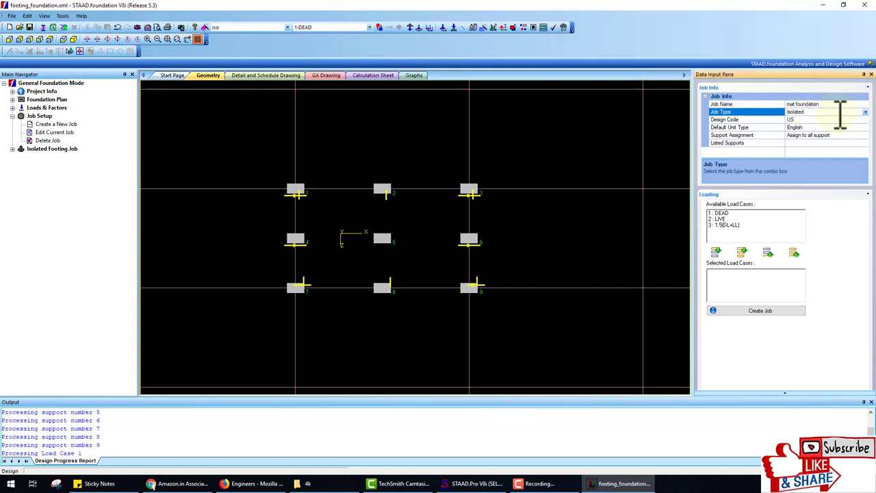
click(866, 112)
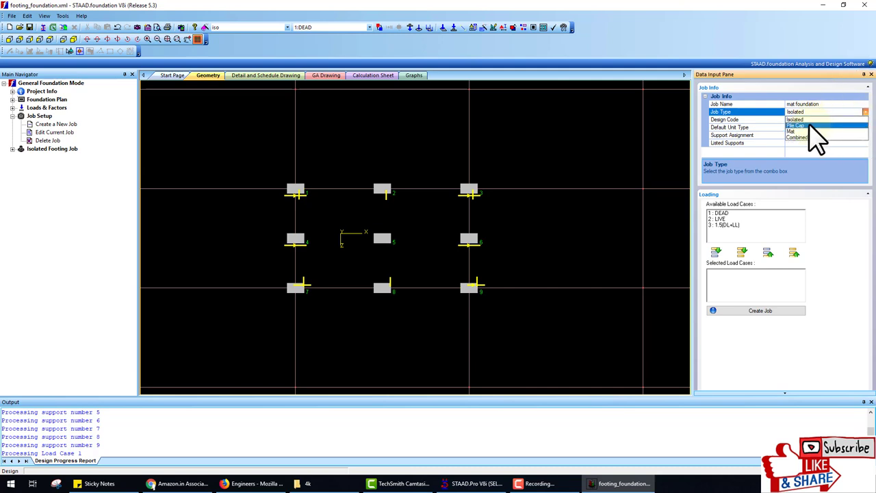
click(818, 133)
click(810, 119)
click(865, 120)
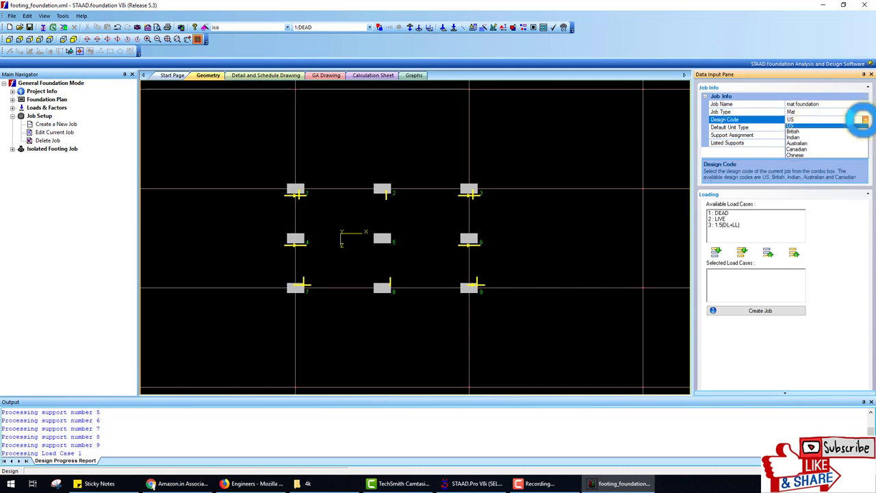
click(804, 143)
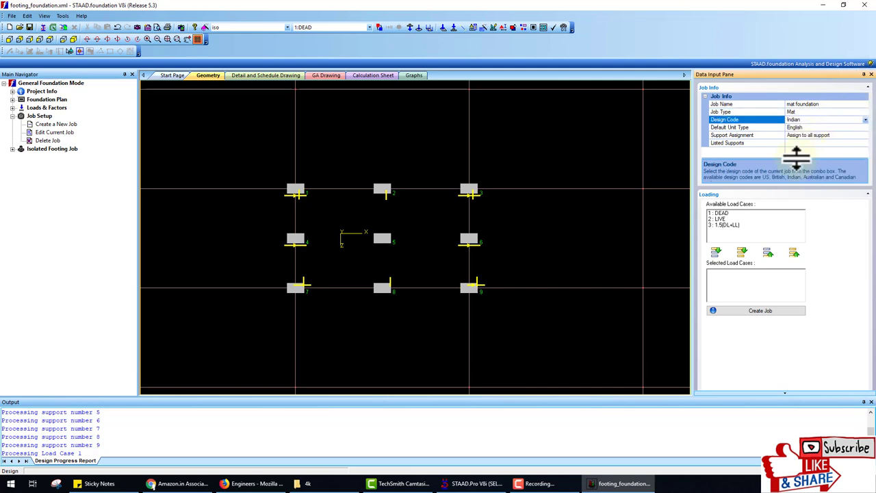
Step: Include only load case 1.5(DL+LL) in the job and create the mat foundation job
click(732, 225)
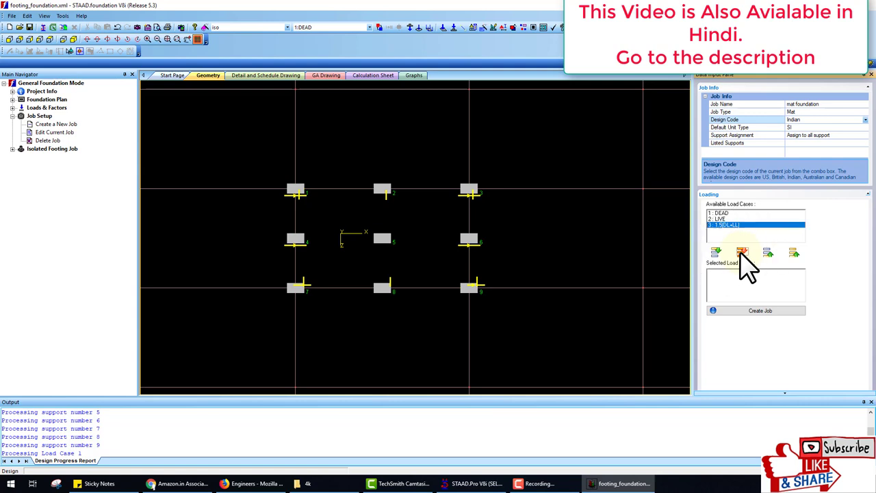
click(742, 253)
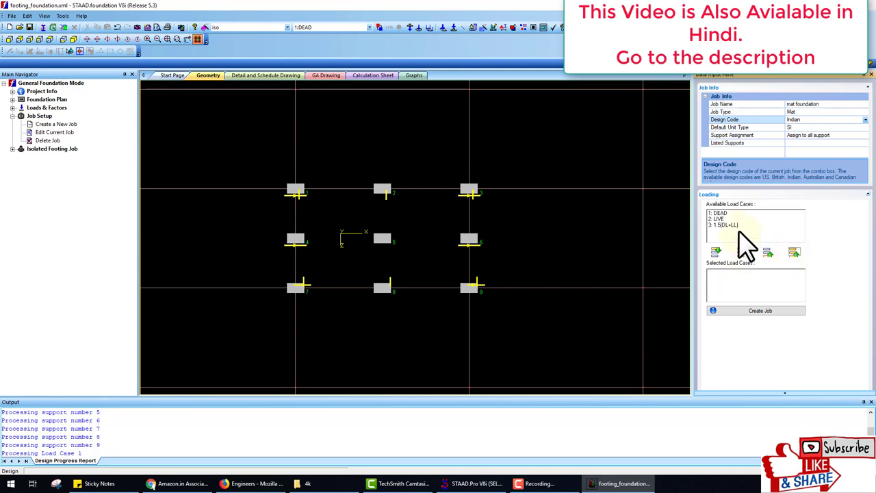
click(729, 225)
click(716, 252)
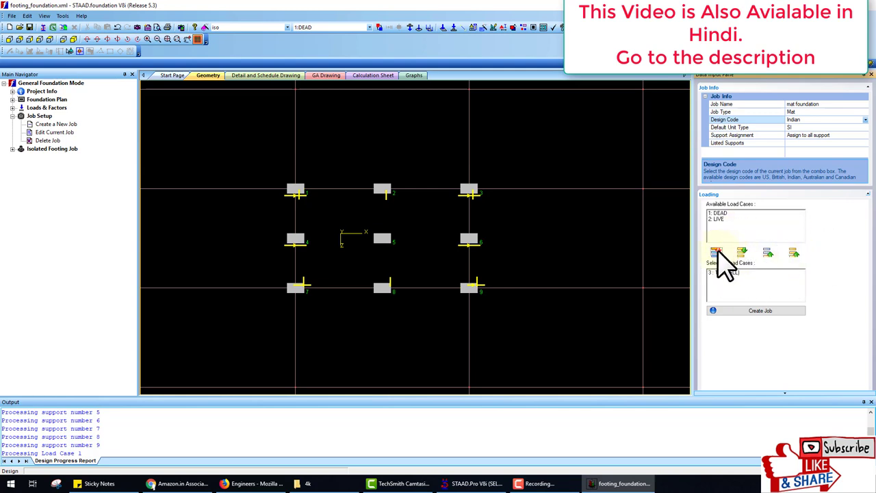
click(746, 312)
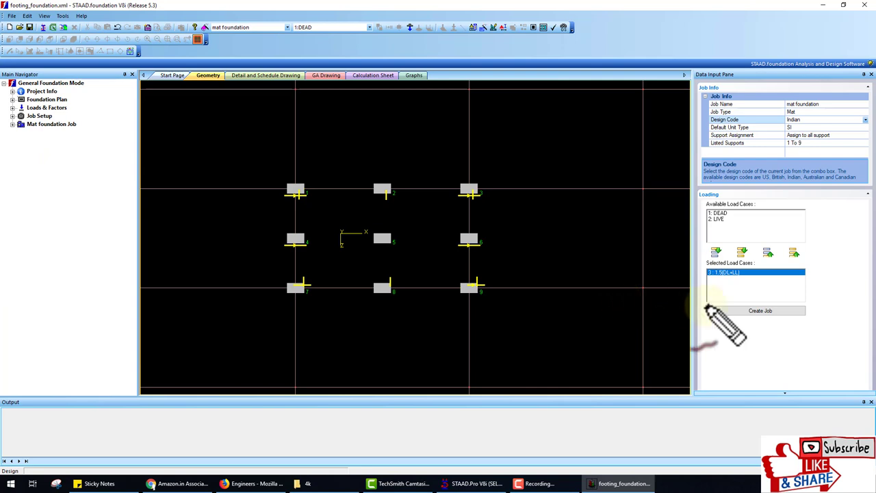
Step: Expand the new mat foundation job's mesh generation section down to the options for adding meshing regions
mouse_move(719, 316)
mouse_down()
mouse_move(142, 218)
mouse_move(86, 125)
mouse_move(97, 140)
mouse_move(83, 137)
mouse_up()
key(Escape)
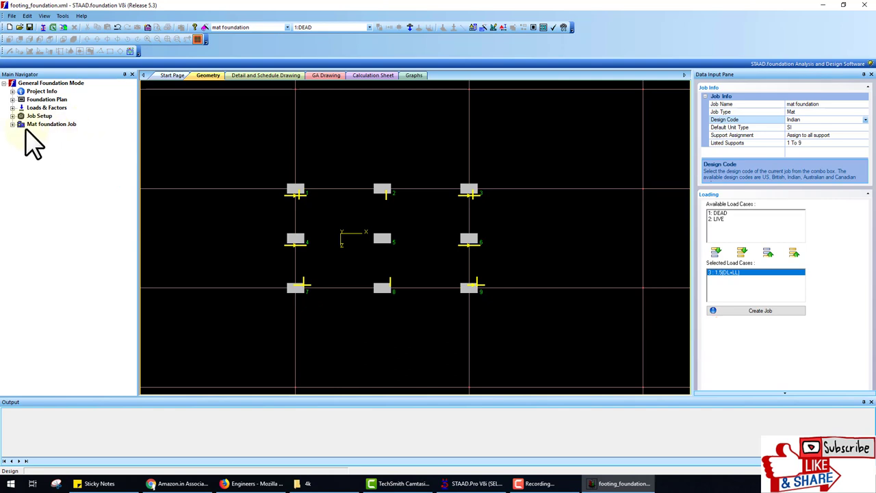
click(12, 125)
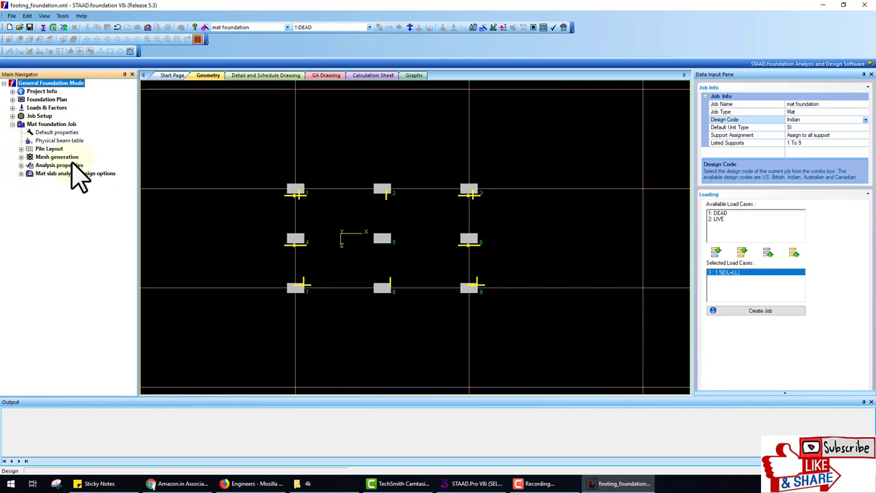
key(ctrl+shift+d)
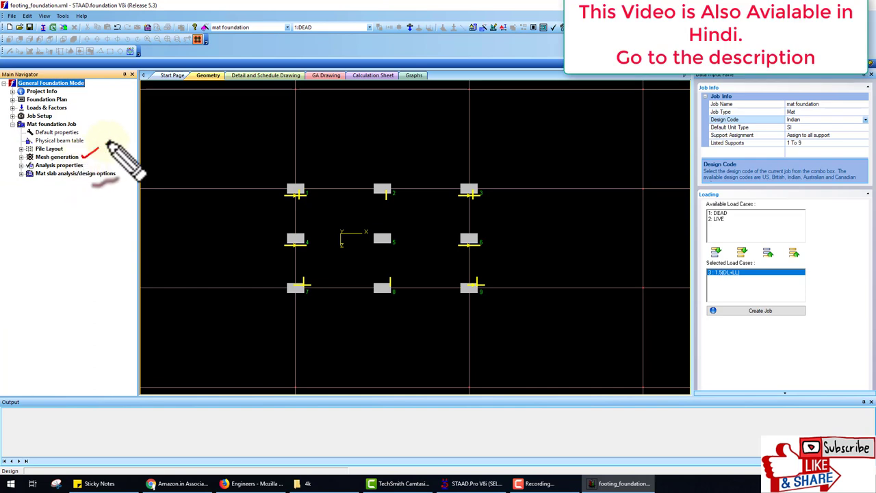
drag(106, 142, 82, 156)
key(Escape)
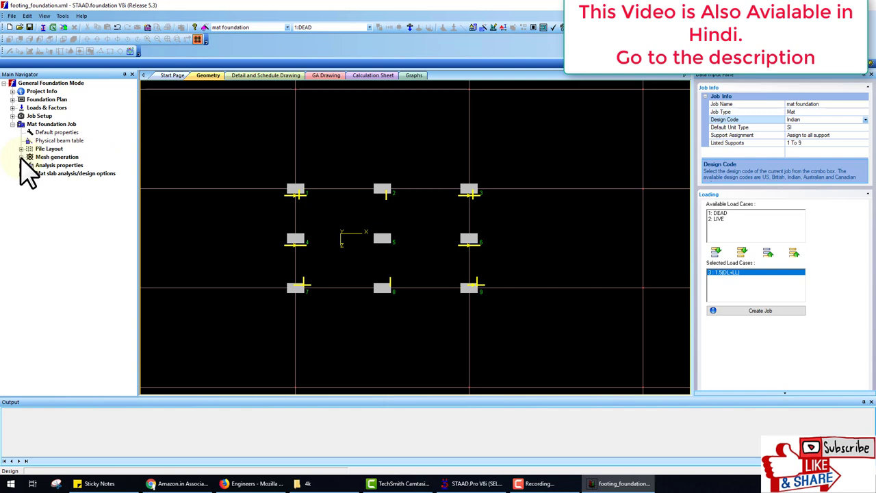
click(22, 158)
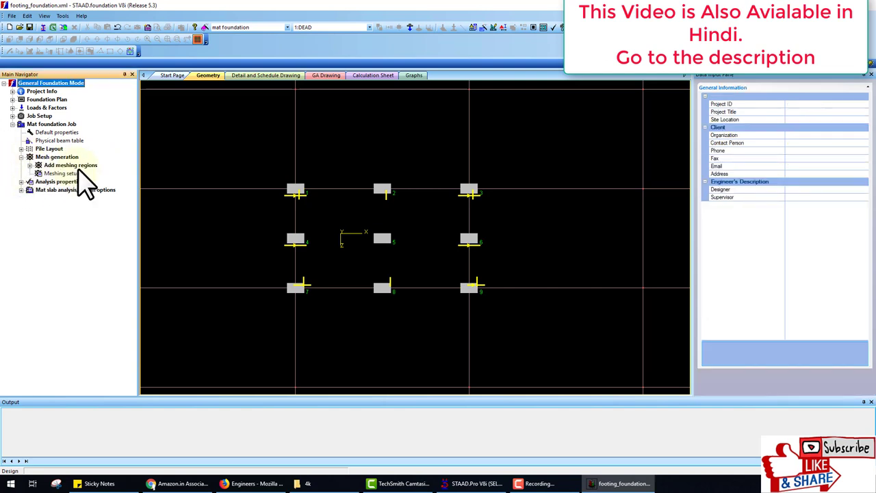
click(29, 165)
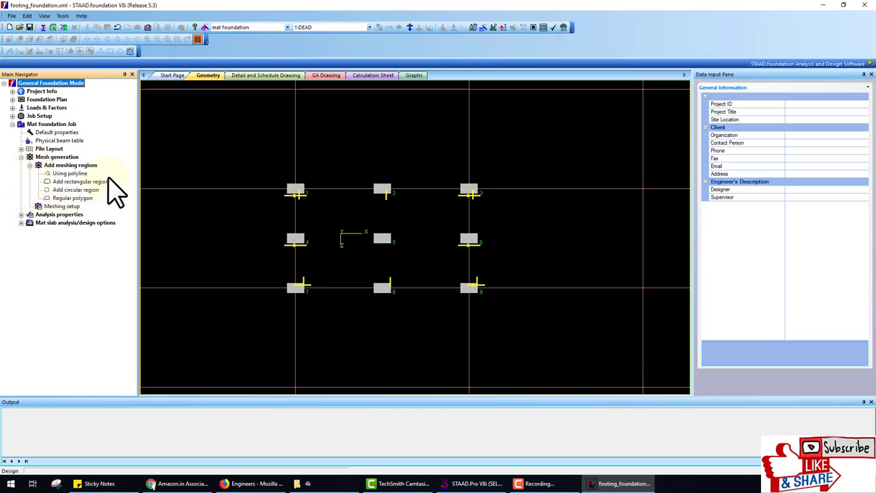
Step: Mark up the meshing region shape options and outline a mat boundary around all nine supports
drag(95, 173, 104, 200)
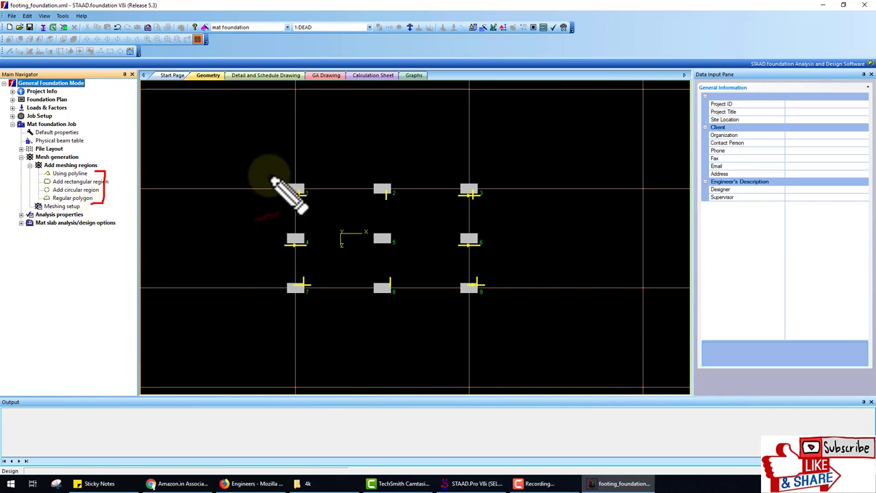
mouse_move(274, 178)
mouse_down()
mouse_move(277, 304)
mouse_move(499, 311)
mouse_move(496, 181)
mouse_move(293, 176)
mouse_up()
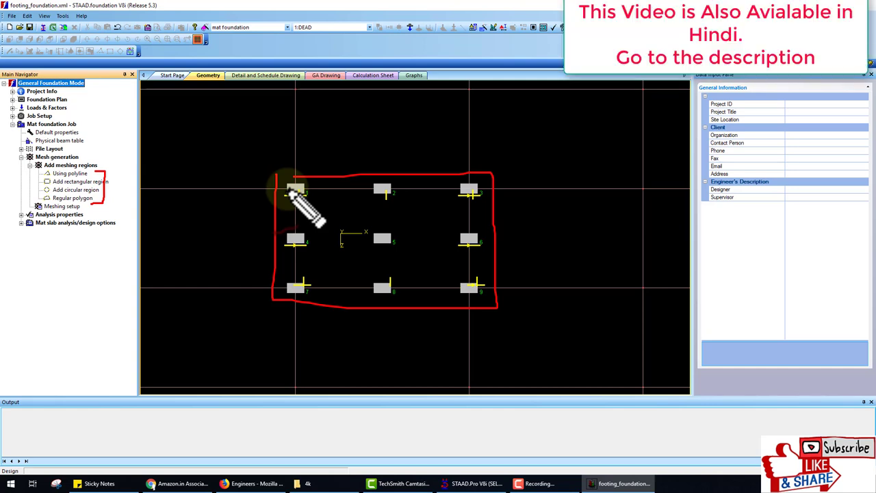
key(Escape)
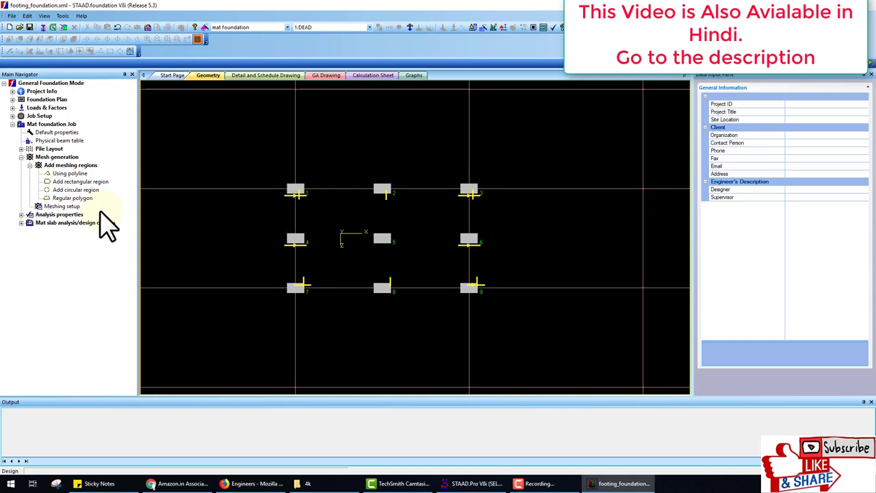
Step: Start a rectangular meshing region and set its length and width to 10 m
click(80, 182)
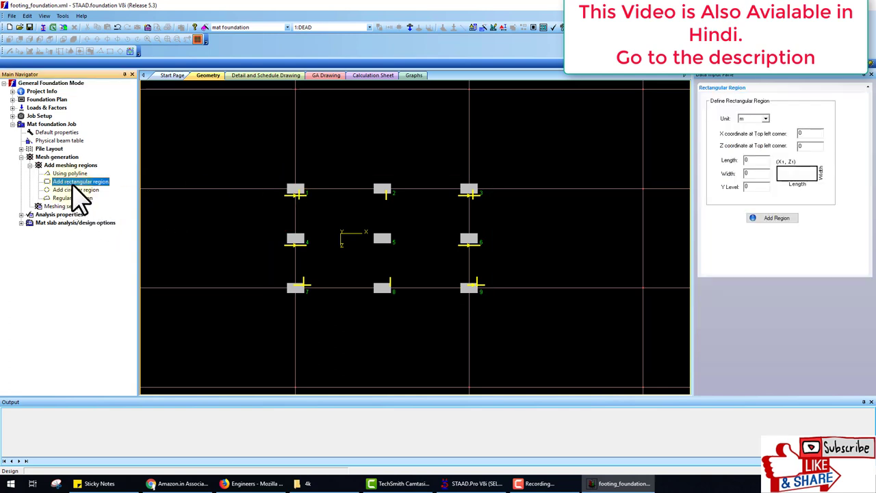
mouse_move(83, 194)
mouse_down()
mouse_move(797, 130)
mouse_move(764, 168)
mouse_up()
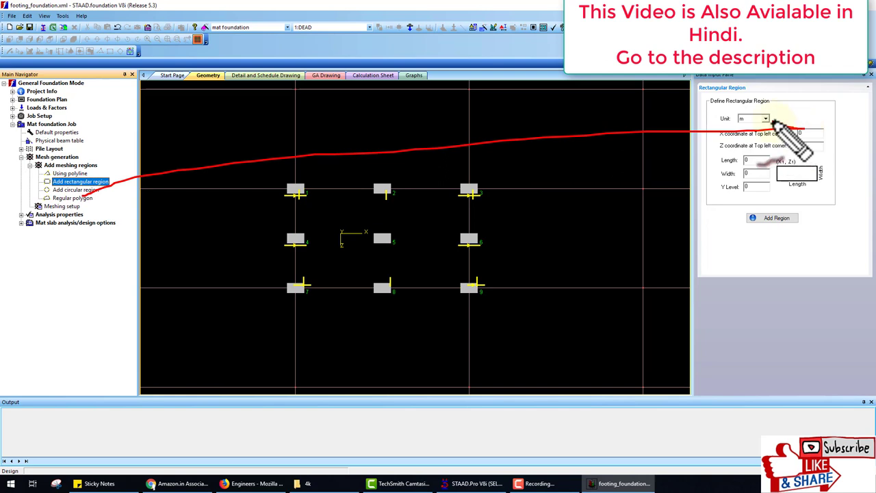
key(Escape)
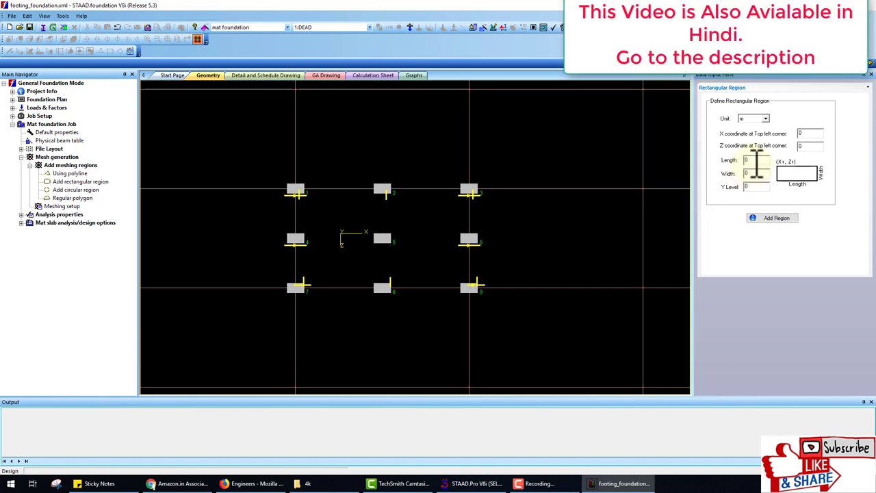
double_click(753, 160)
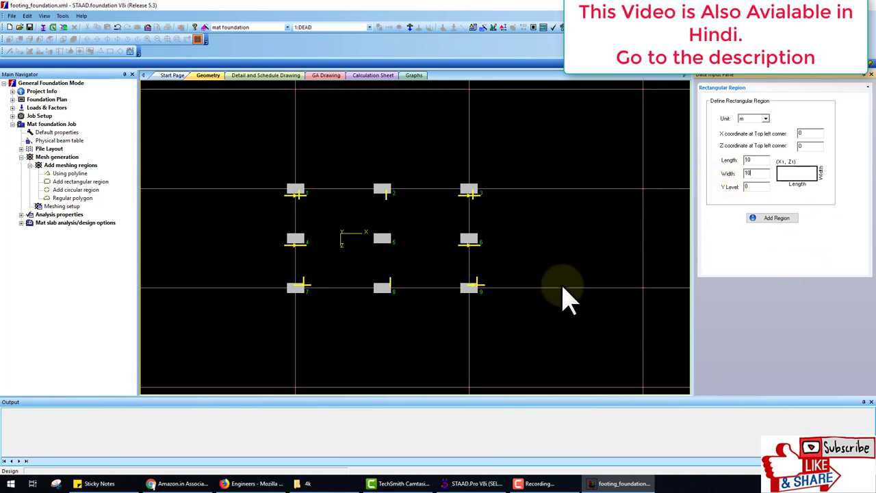
Step: Check the corner support node's coordinates in STAAD.Pro, return to STAAD.foundation and add the rectangular region from corner 0, 0
click(473, 483)
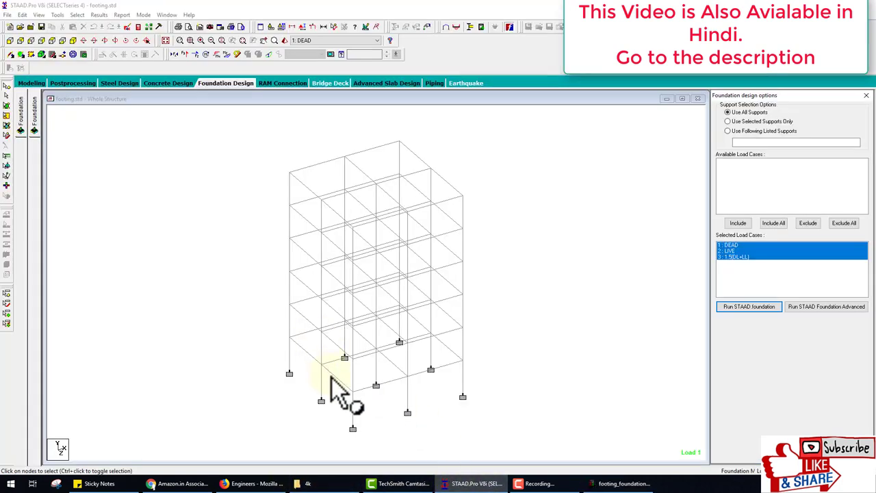
double_click(289, 373)
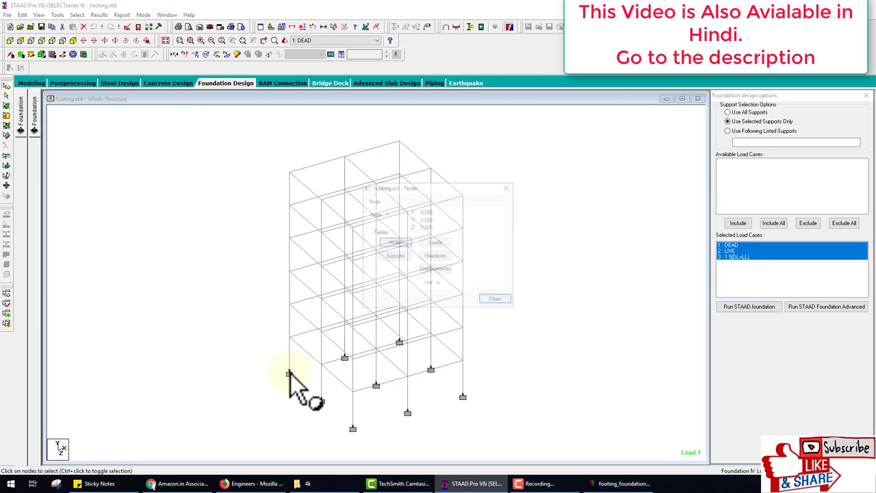
click(496, 300)
click(619, 483)
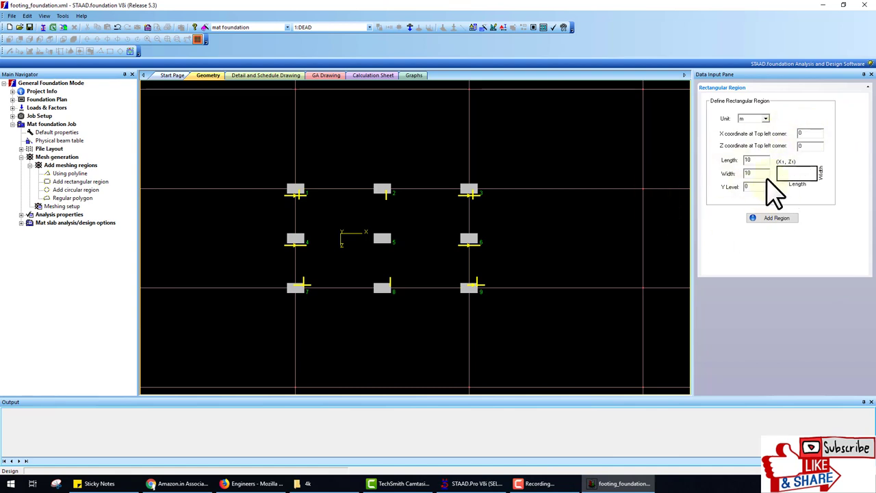
click(777, 218)
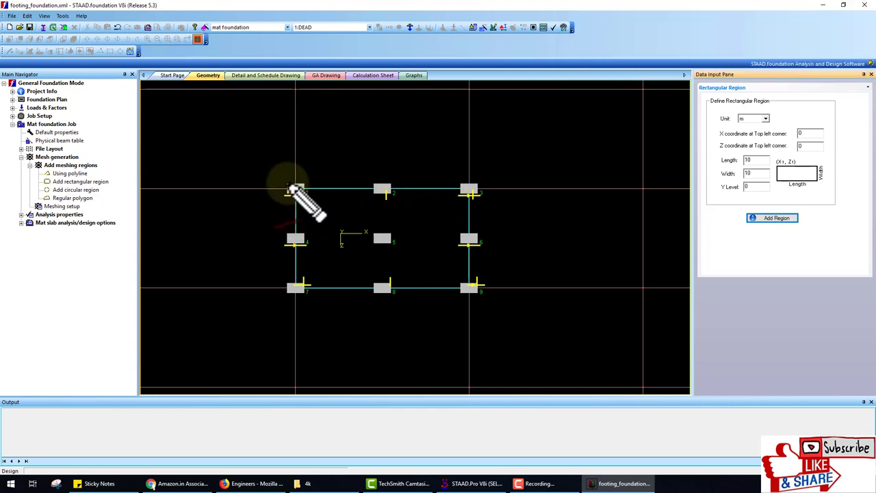
Step: Mark up the plan with the mat outline, the 600 mm column width and the 0.300 edge offset, and circle the corner coordinate fields
mouse_move(289, 186)
mouse_down()
mouse_move(482, 188)
mouse_move(479, 292)
mouse_move(392, 303)
mouse_move(291, 295)
mouse_move(286, 181)
mouse_up()
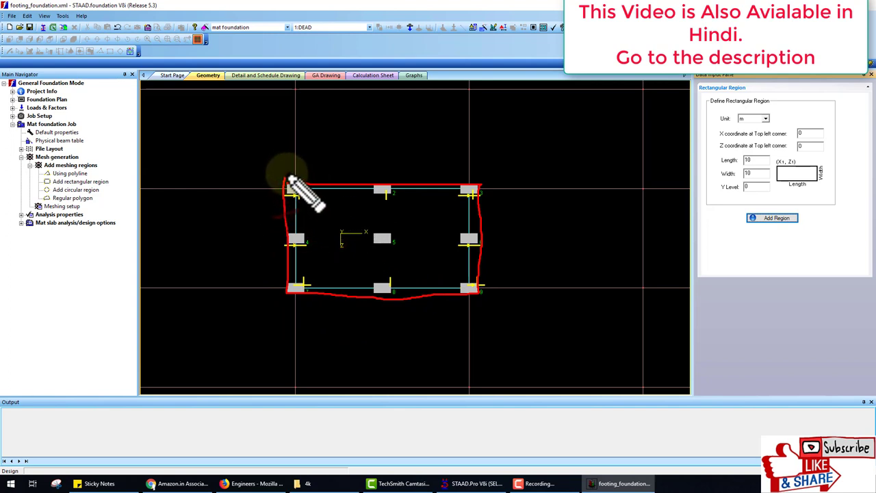
mouse_move(290, 184)
mouse_down()
mouse_move(310, 149)
mouse_move(291, 164)
mouse_move(309, 166)
mouse_move(296, 166)
mouse_move(321, 130)
mouse_move(348, 152)
mouse_move(340, 146)
mouse_move(396, 139)
mouse_up()
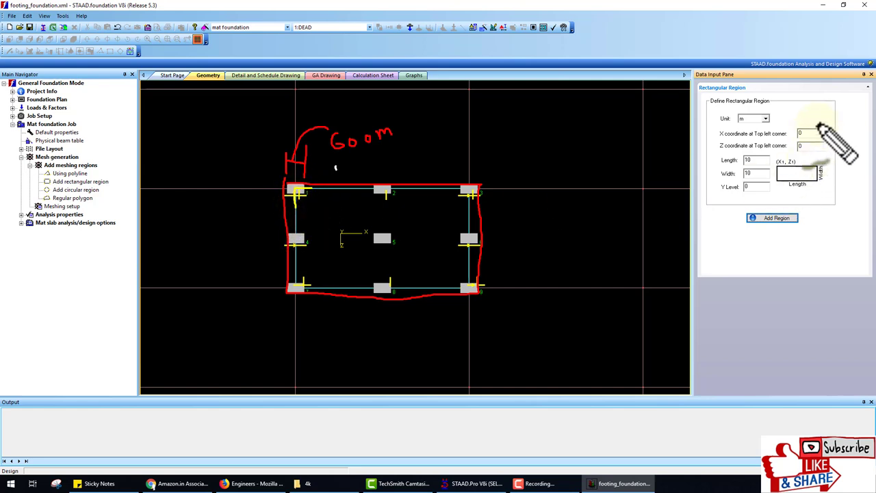
drag(831, 137, 826, 139)
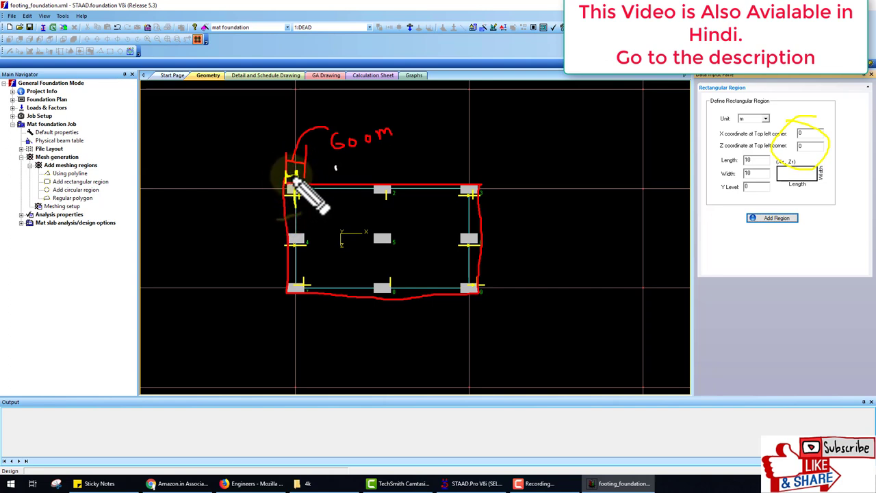
mouse_move(292, 173)
mouse_down()
mouse_move(213, 130)
mouse_move(236, 145)
mouse_move(260, 132)
mouse_move(274, 140)
mouse_move(265, 117)
mouse_up()
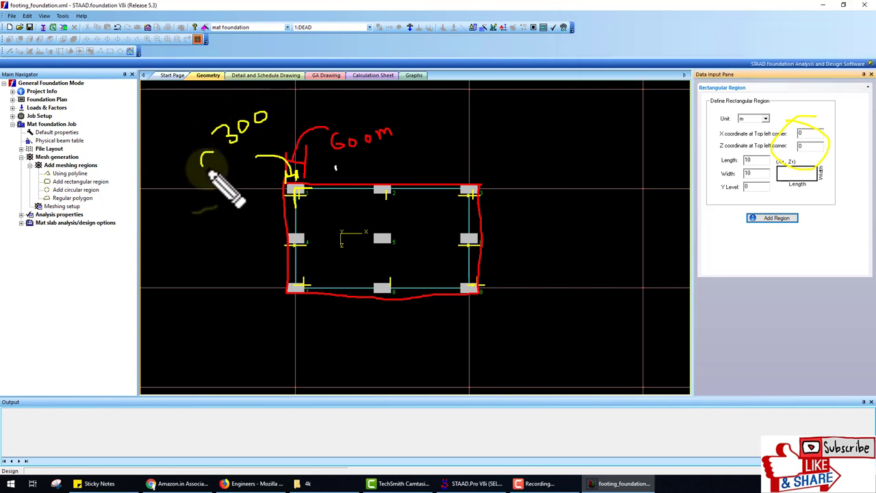
mouse_move(212, 148)
mouse_down()
mouse_move(216, 163)
mouse_move(232, 145)
mouse_up()
drag(396, 131, 409, 126)
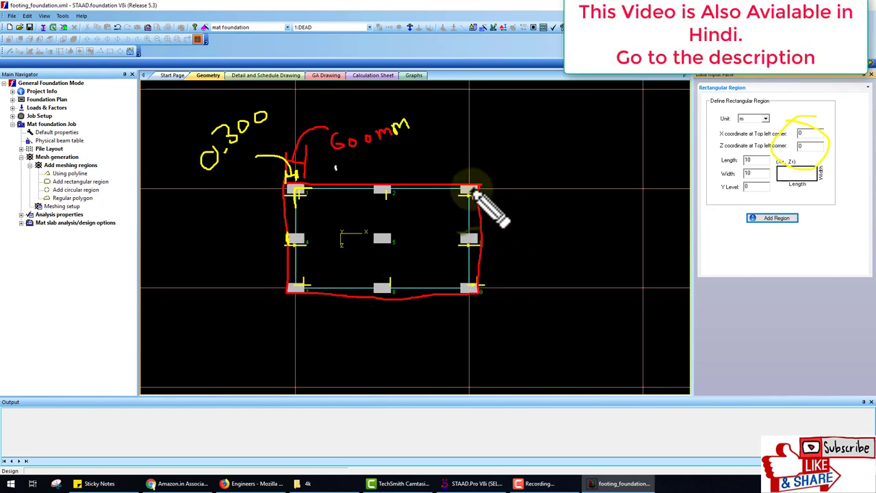
mouse_move(474, 192)
mouse_down()
mouse_move(462, 171)
mouse_move(479, 185)
mouse_up()
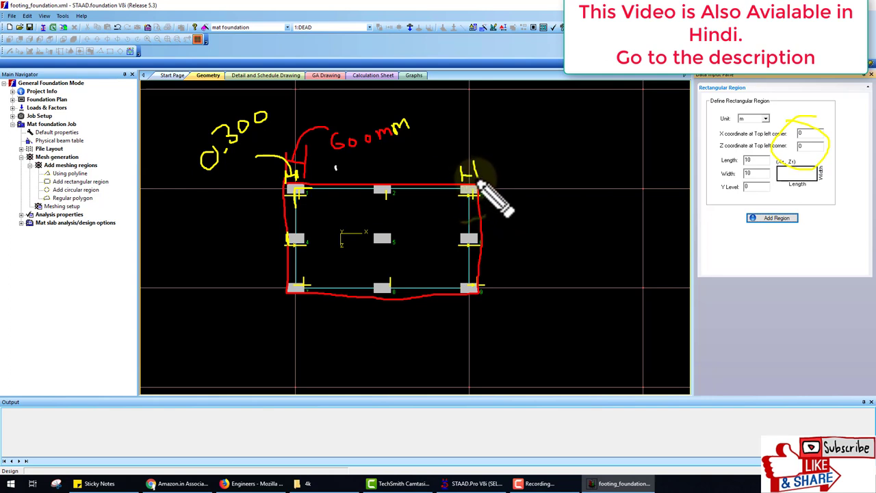
drag(469, 141, 479, 149)
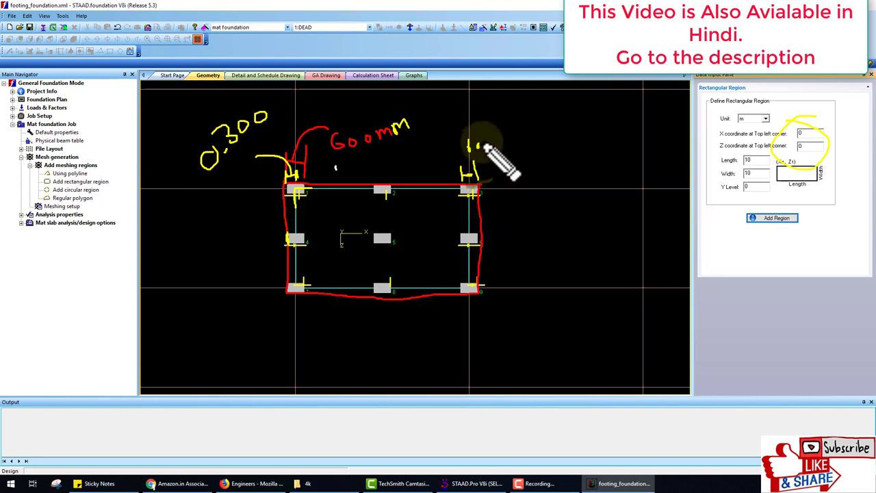
key(Escape)
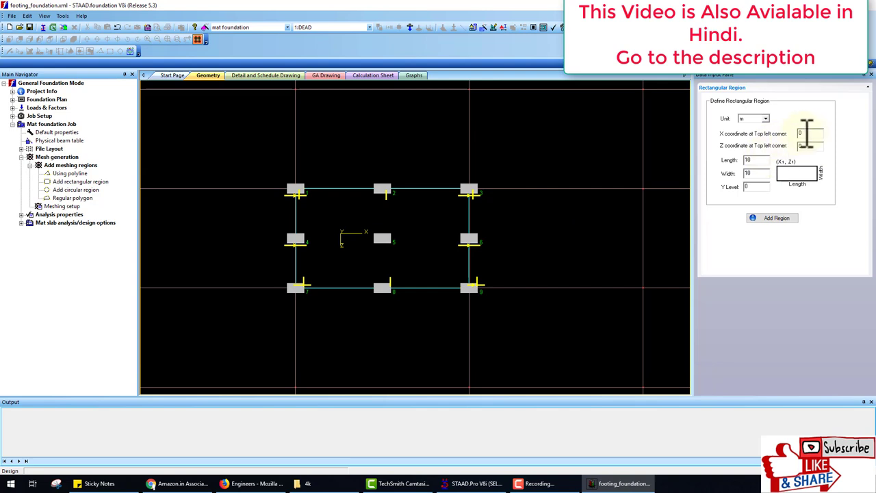
Step: Add a rectangular meshing region with its corner at X -0.3, Z -0.3 and length and width of 10.6 m
text(1)
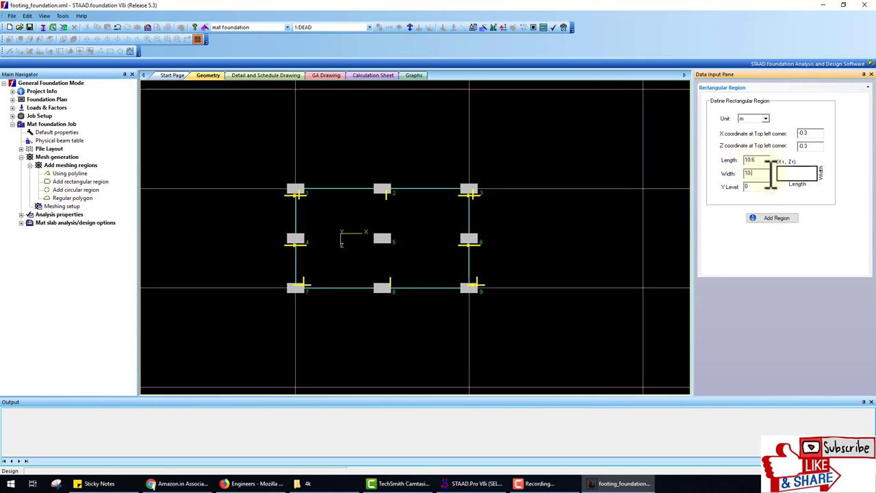
click(764, 218)
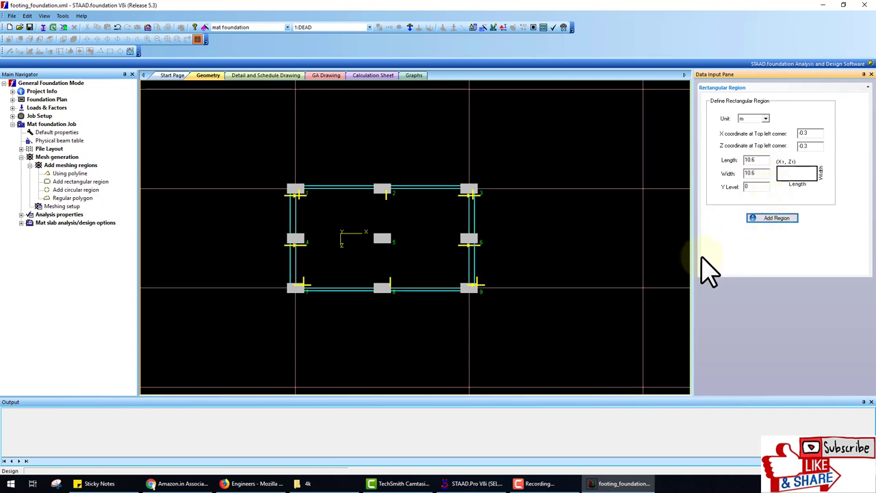
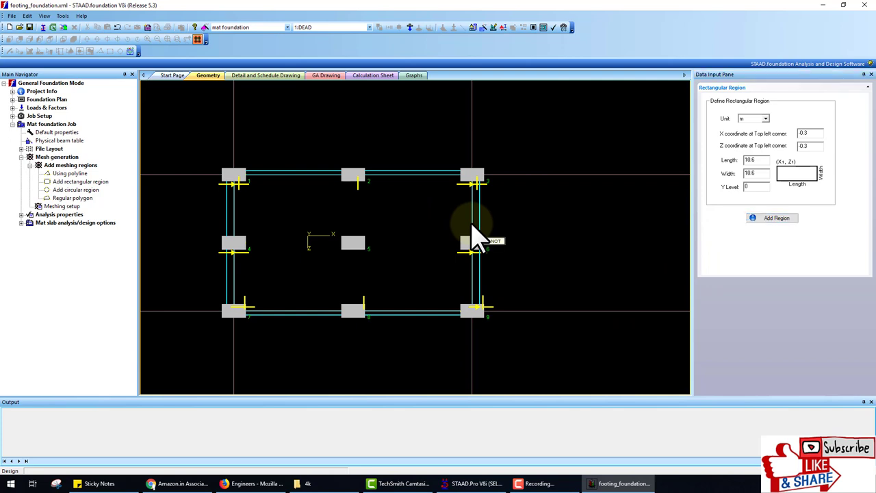
Step: Delete the inner 10 m rectangular region that passes through the column centres, keeping the 10.6 m region
click(472, 229)
key(Delete)
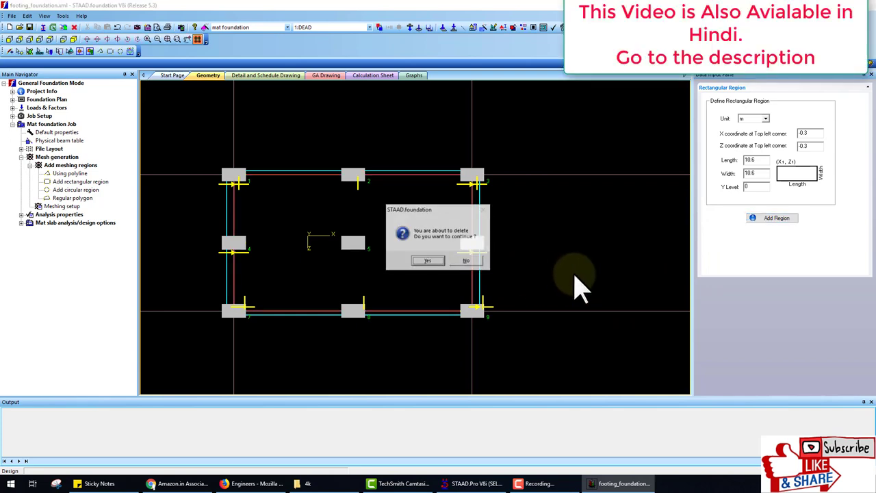
key(Return)
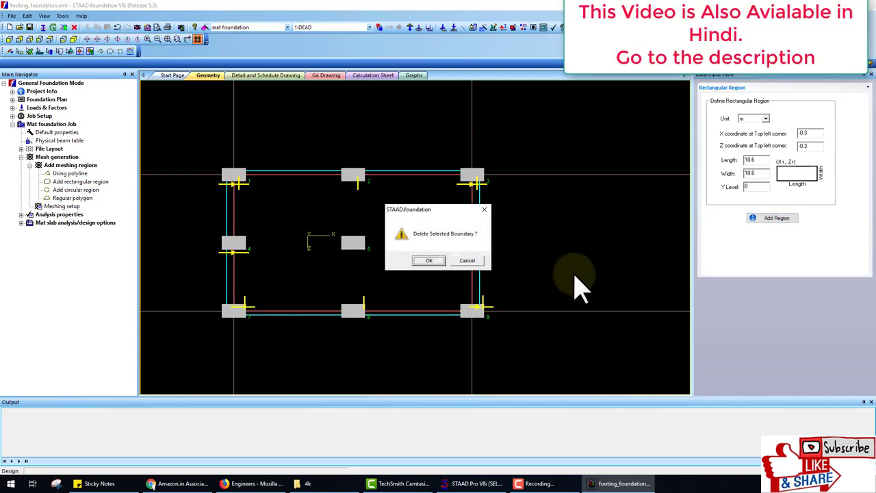
key(Return)
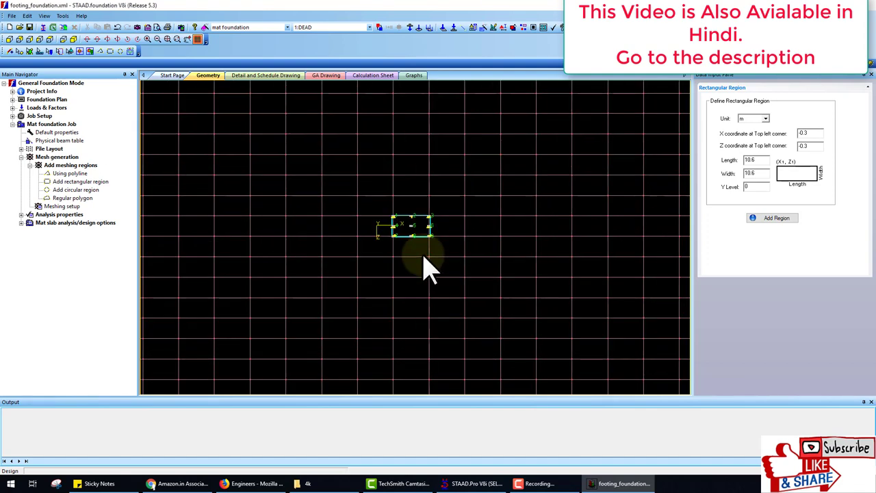
scroll(403, 235, up, 5)
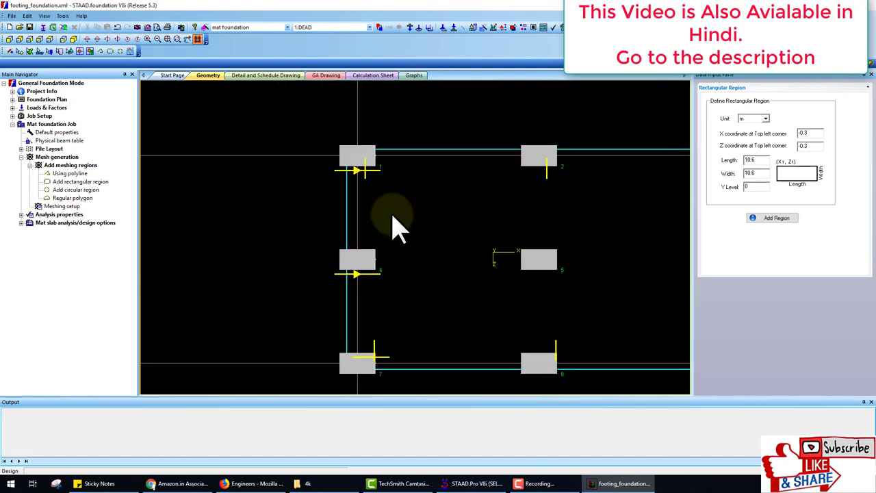
scroll(453, 196, down, 1)
scroll(489, 206, up, 1)
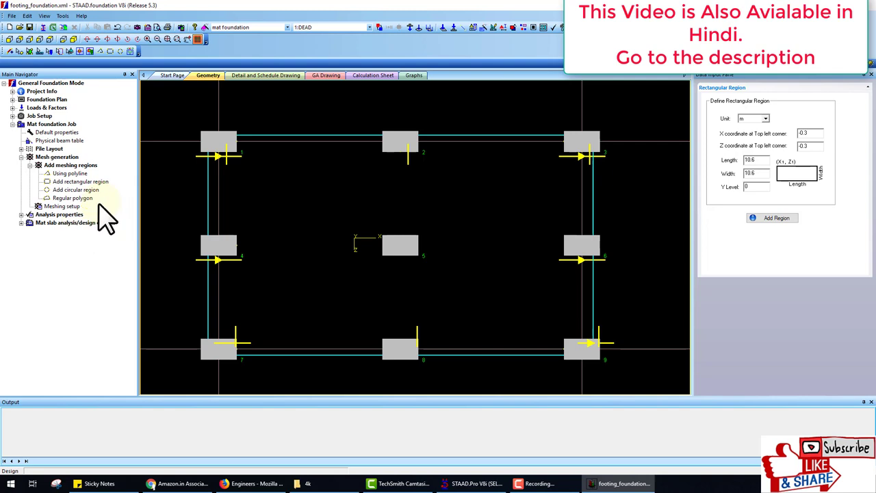
Step: In the meshing setup, add the 10.6 m rectangular region as a boundary with the identifier mat
click(69, 206)
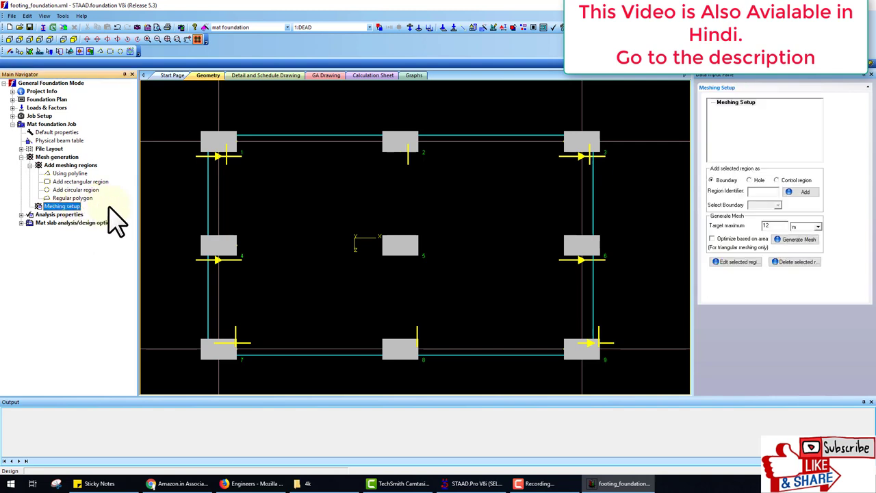
click(594, 205)
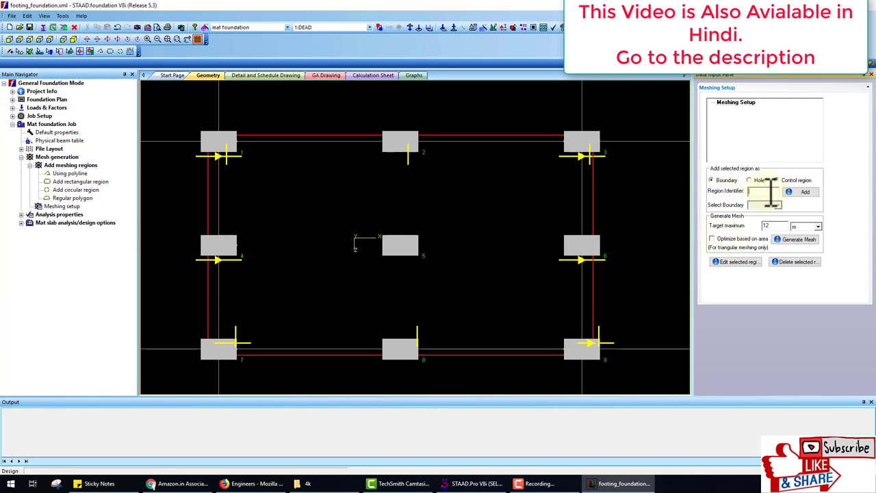
text(mat)
click(808, 192)
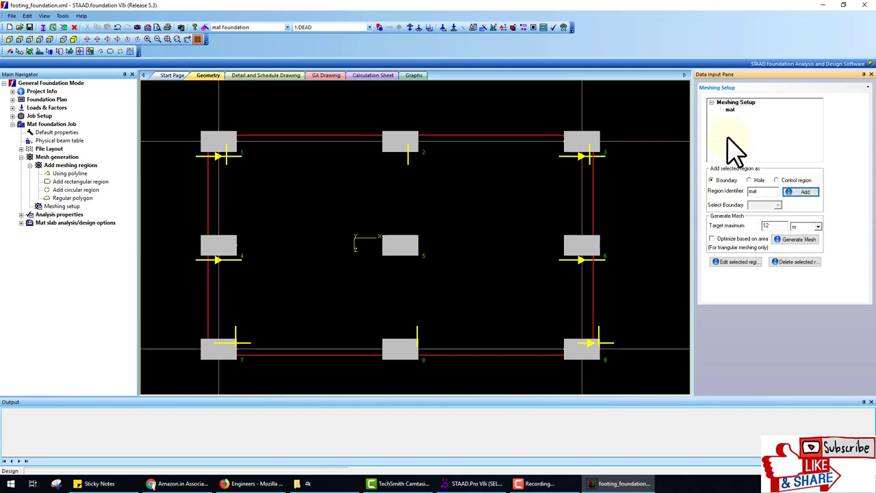
mouse_move(750, 104)
mouse_down()
mouse_move(715, 118)
mouse_move(759, 108)
mouse_move(752, 128)
mouse_up()
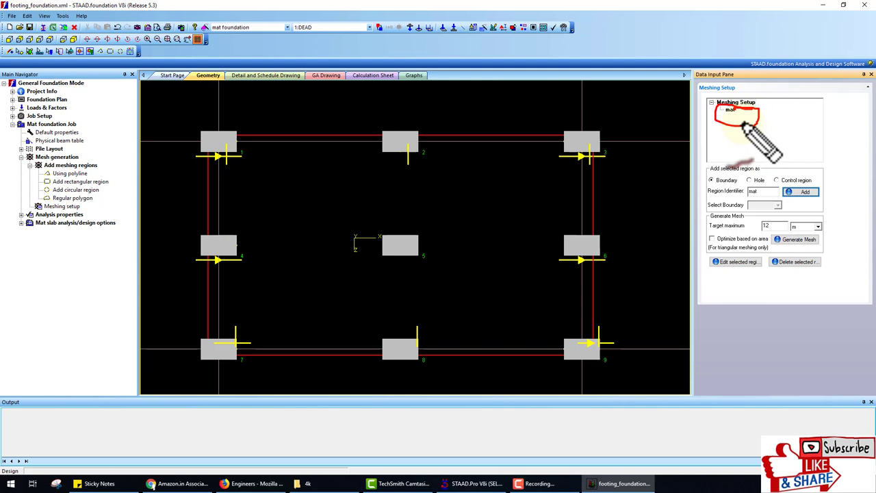
key(Escape)
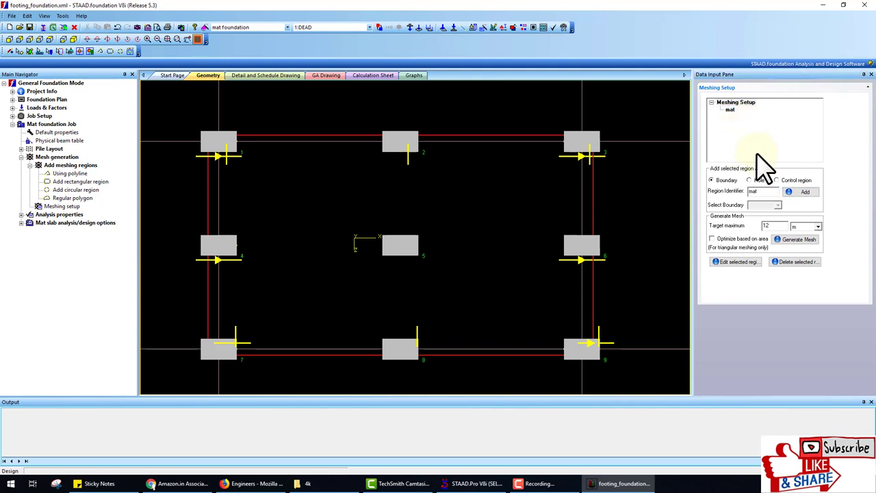
Step: Generate a quadrilateral mesh for the mat region with a target maximum element size of 12 in
click(794, 240)
click(484, 263)
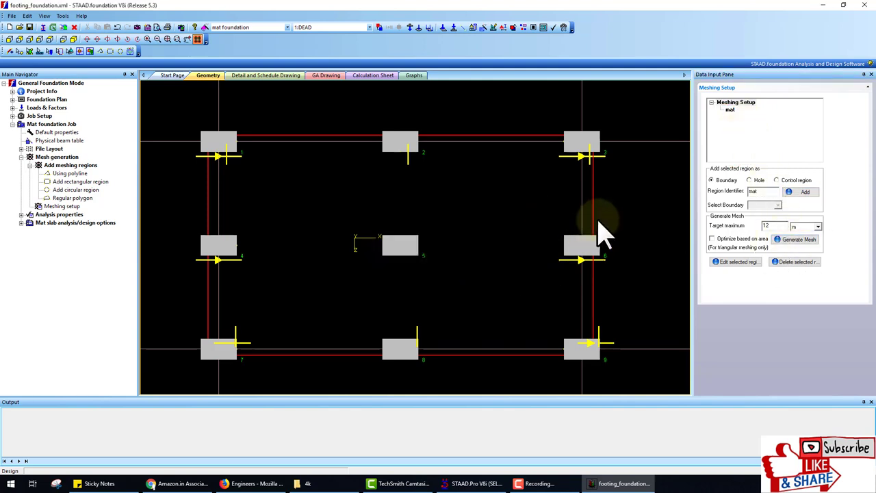
click(730, 110)
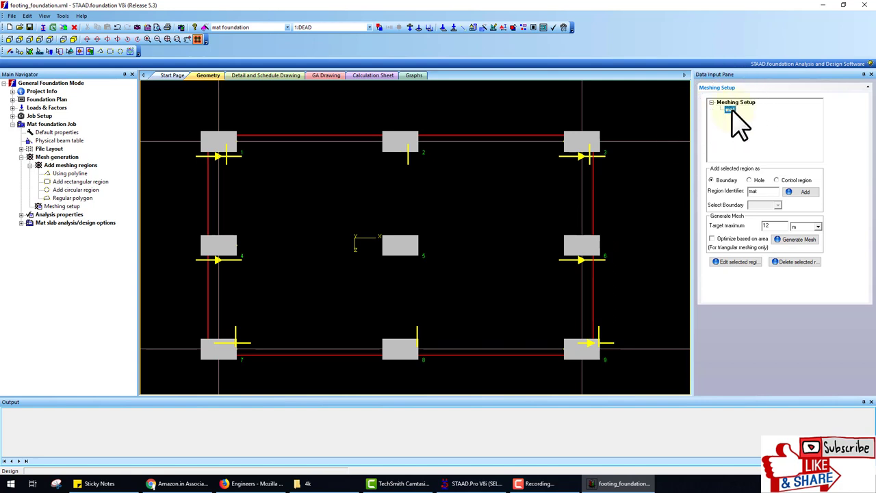
click(797, 239)
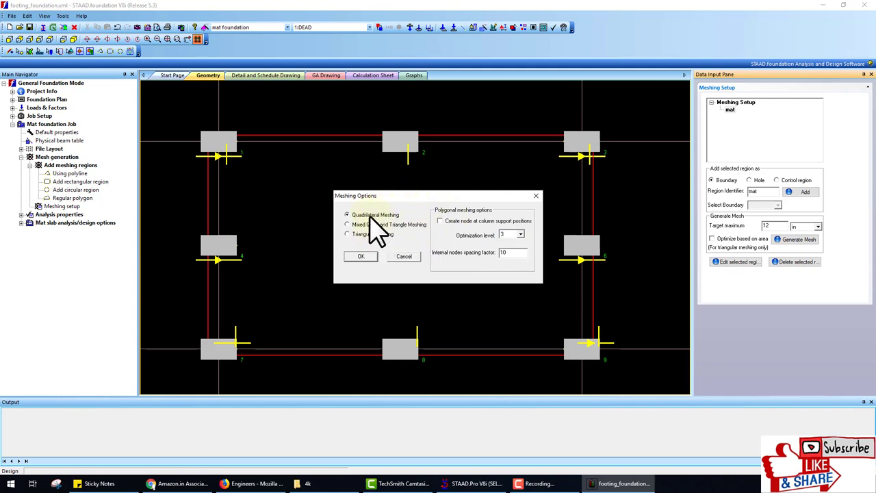
click(362, 256)
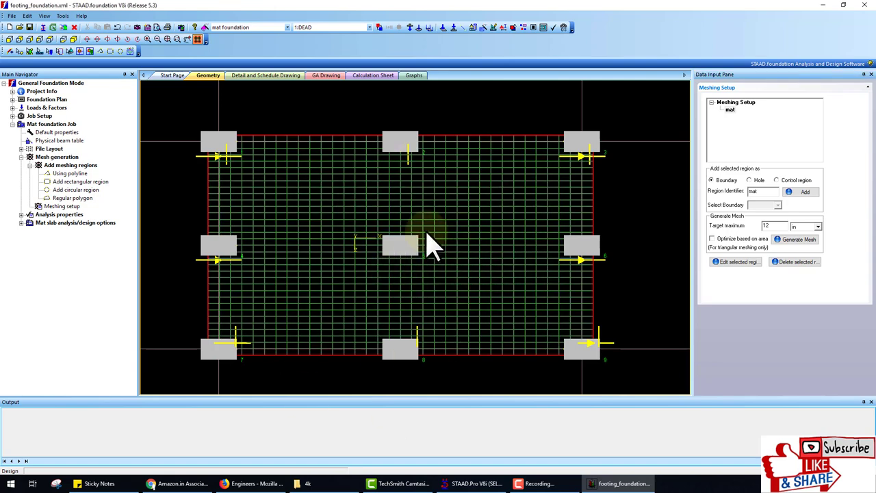
Step: View the meshed mat isometrically and review its slab thickness and soil properties, including the soil spring option
click(73, 39)
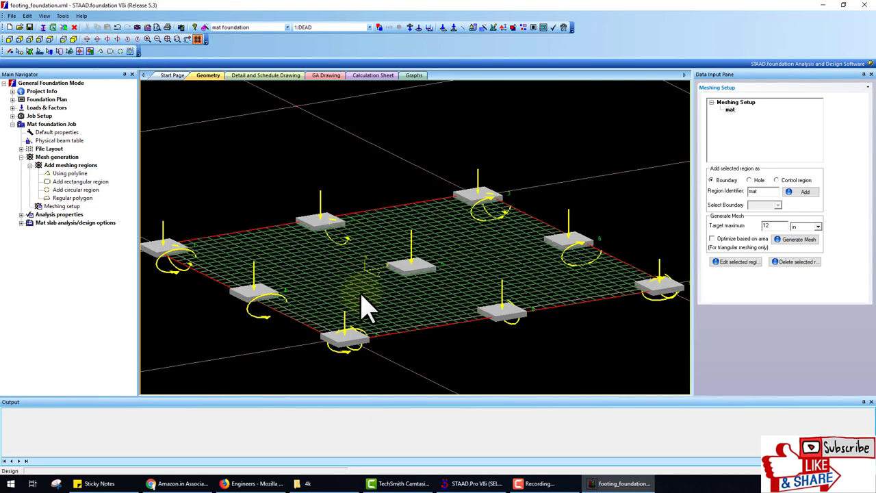
scroll(411, 304, up, 2)
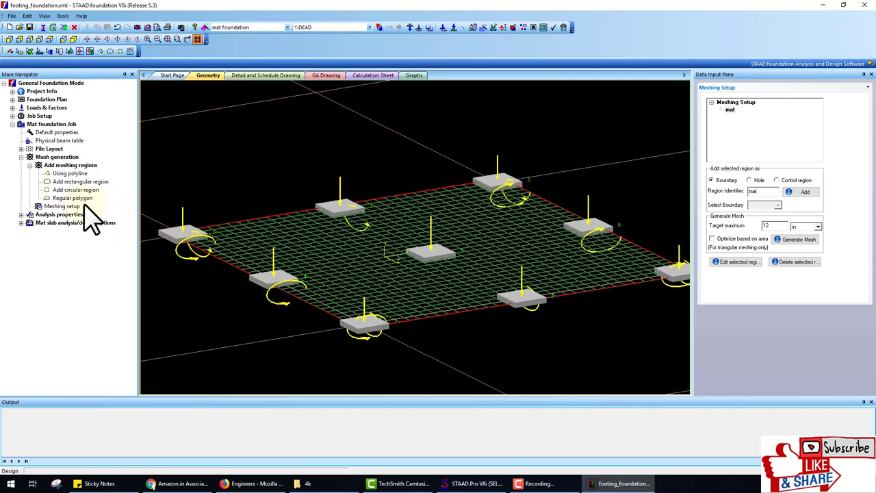
click(21, 215)
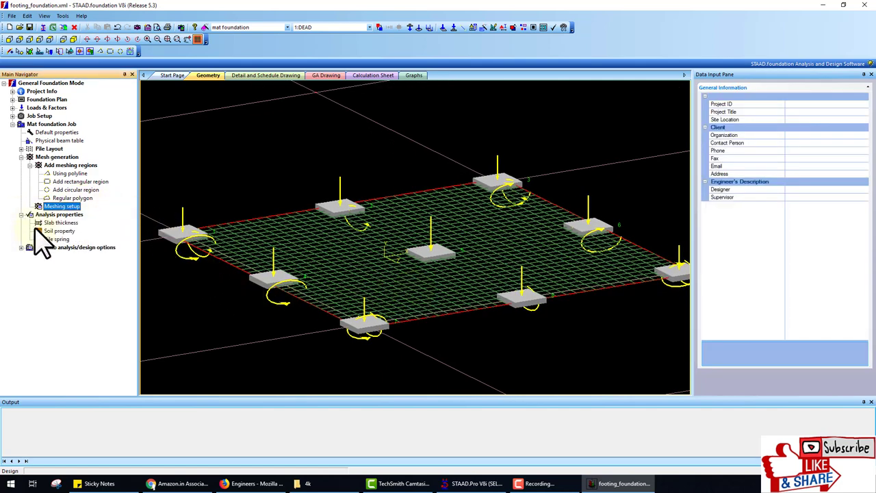
click(61, 224)
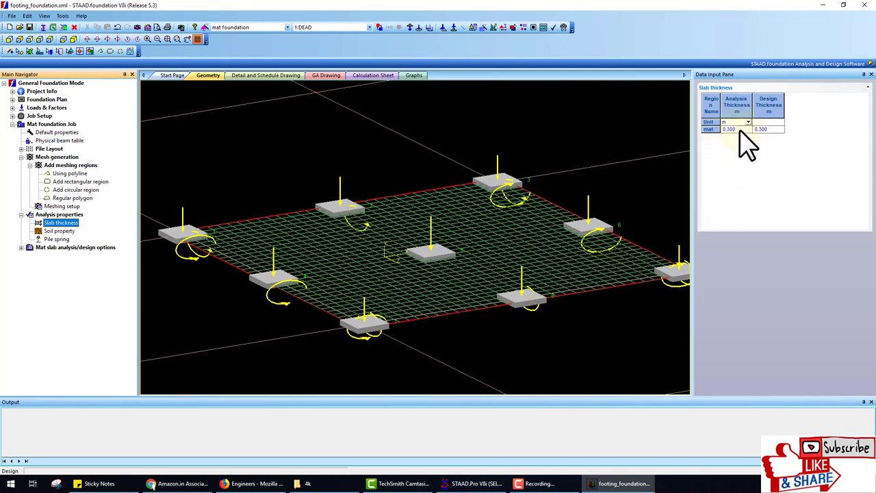
click(58, 233)
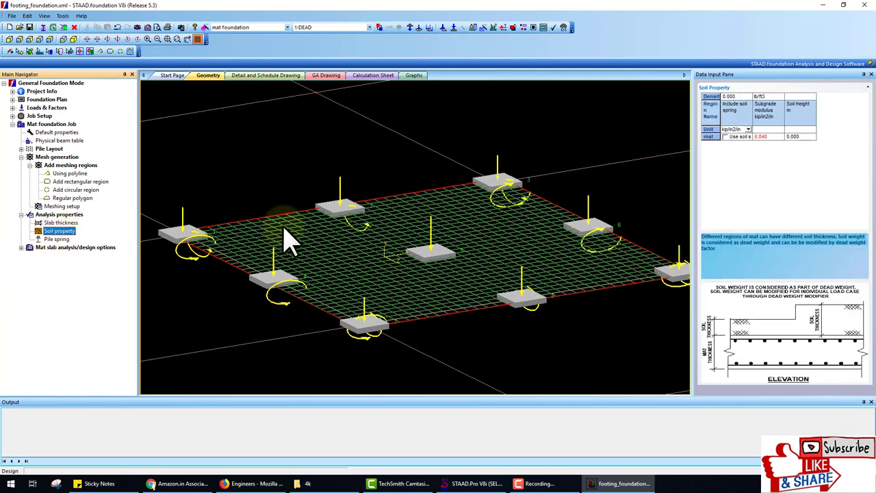
click(725, 137)
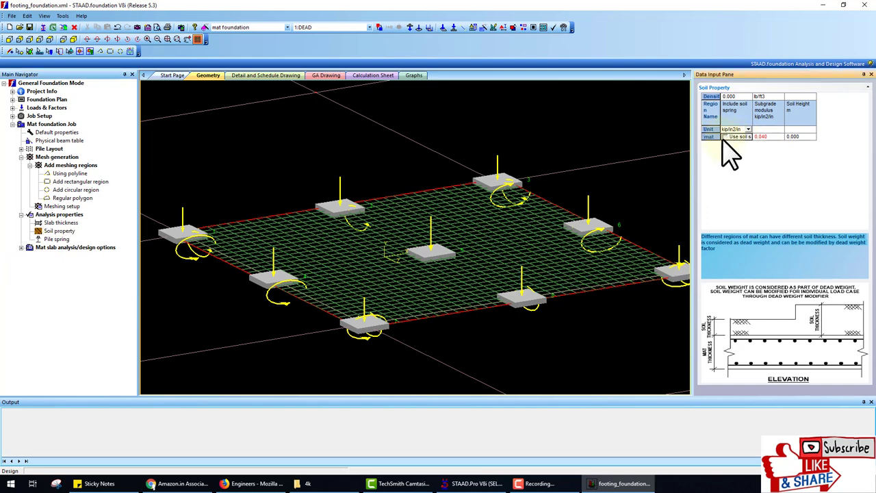
Step: Run the analysis of the mat slab
click(21, 247)
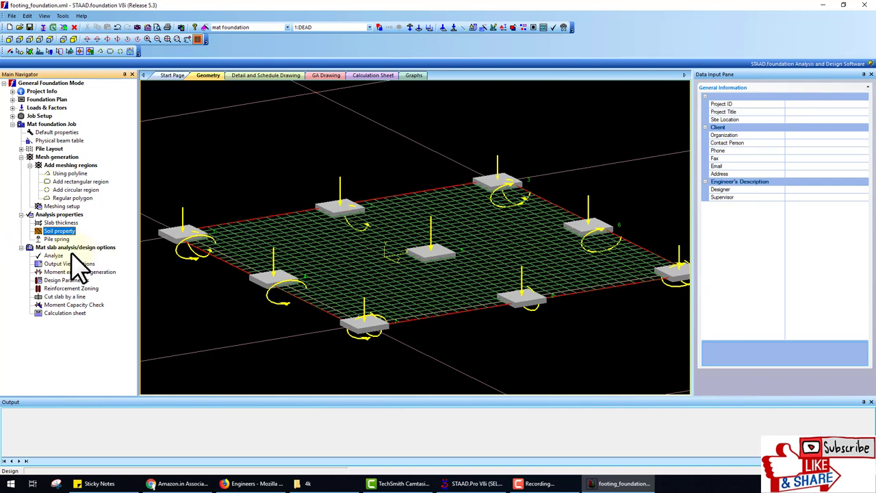
click(54, 255)
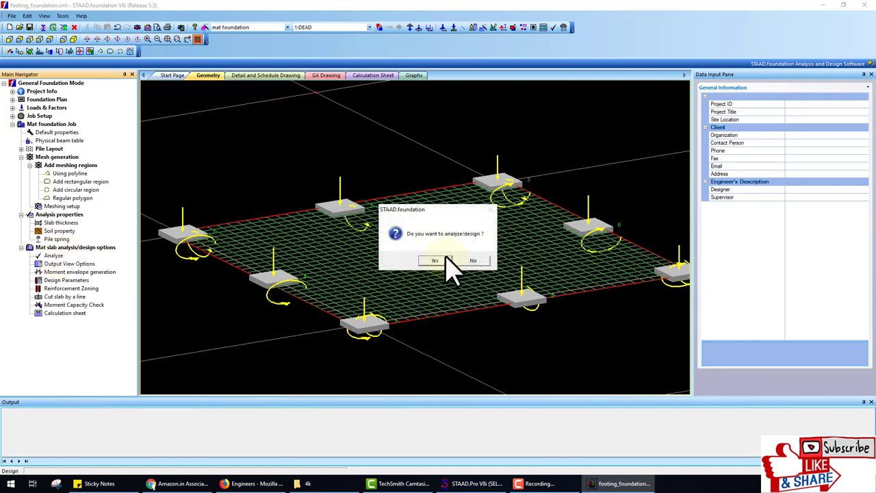
click(424, 259)
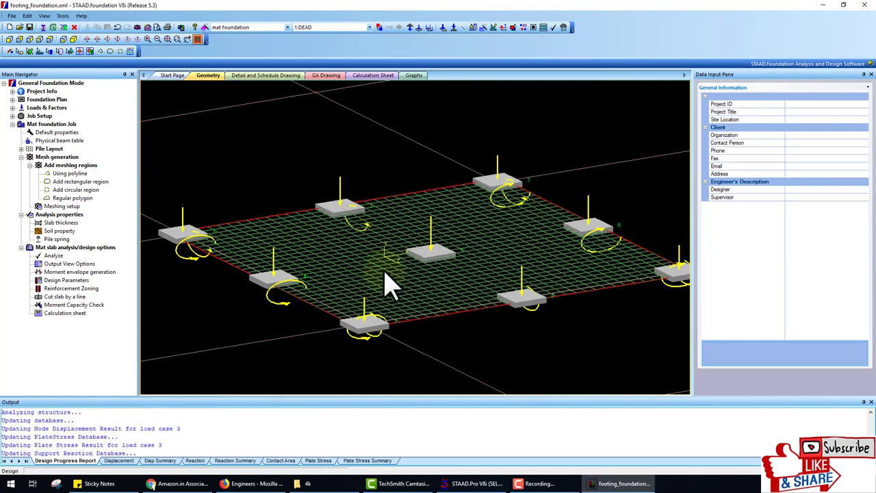
Step: Switch the output view's stress contour to soil pressure and check the available stress types
click(75, 263)
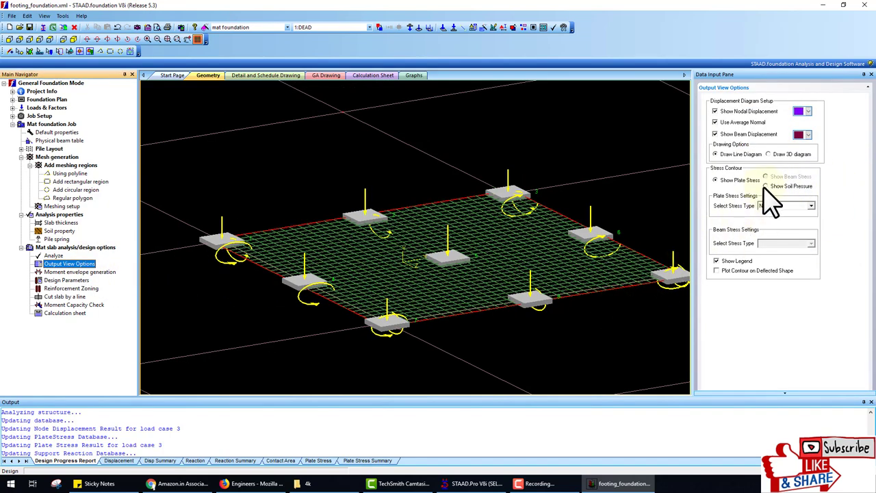
click(766, 186)
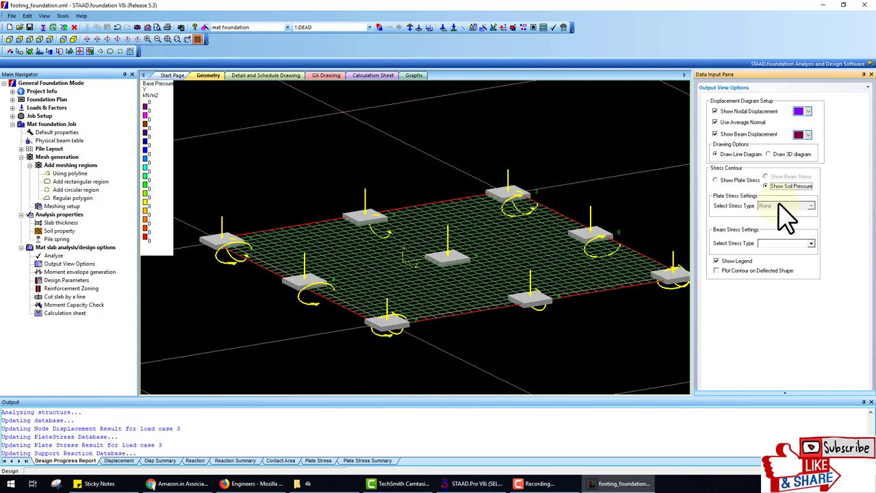
click(791, 244)
click(787, 248)
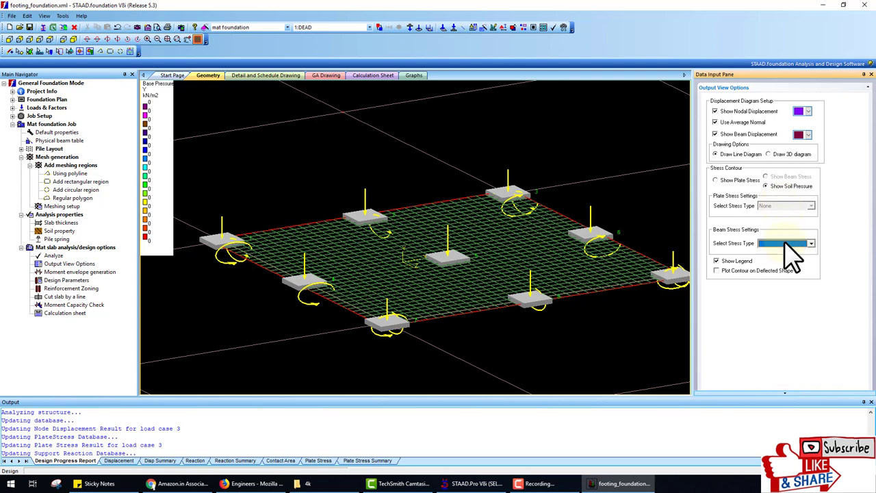
Step: Switch the stress contour to plate stress and set the stress type to Max Absolute
click(740, 180)
click(787, 205)
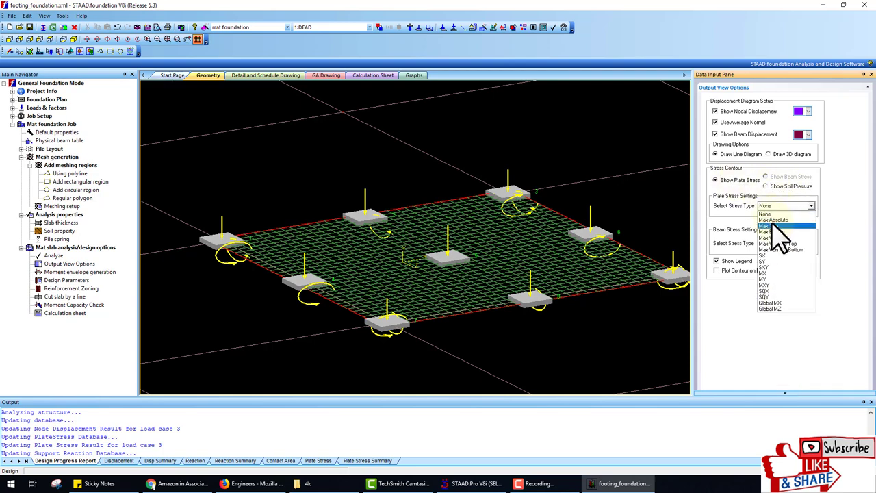
click(780, 215)
click(788, 205)
click(781, 231)
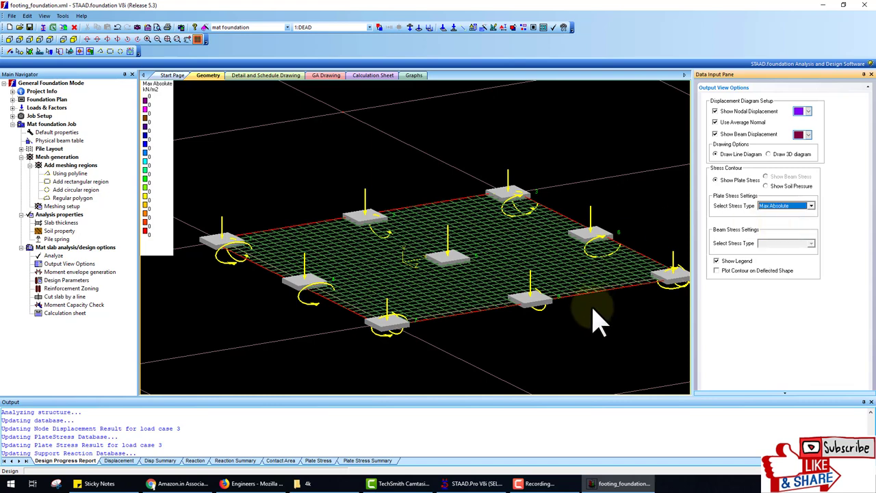
Step: Plot the plate stress contour on the deflected shape with the stress type Max Top and inspect the mat
click(766, 186)
click(716, 180)
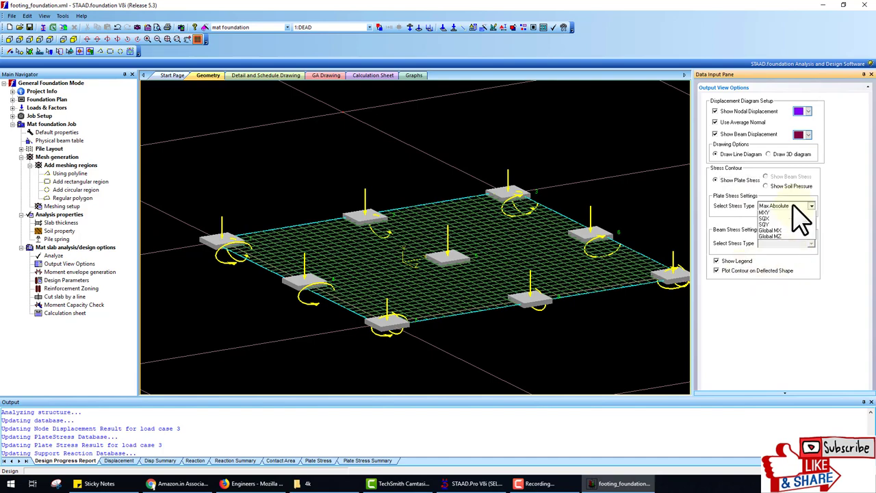
click(767, 207)
click(774, 223)
click(578, 349)
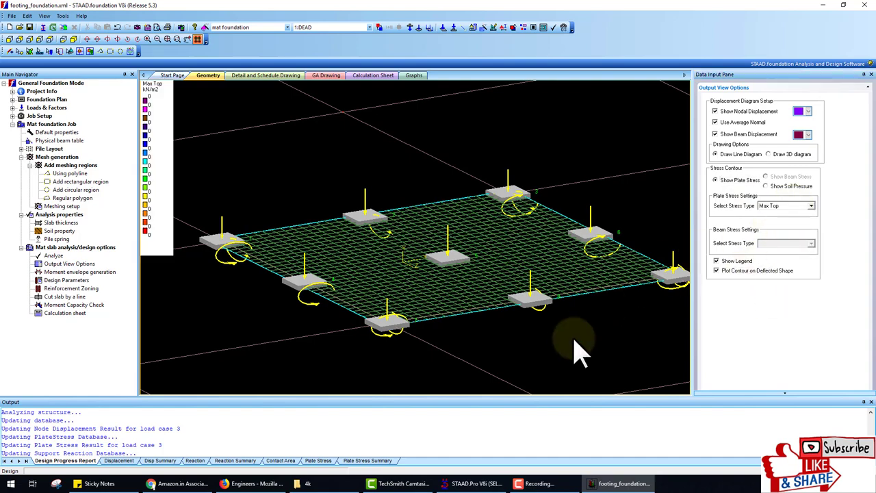
scroll(577, 348, down, 3)
scroll(571, 342, up, 4)
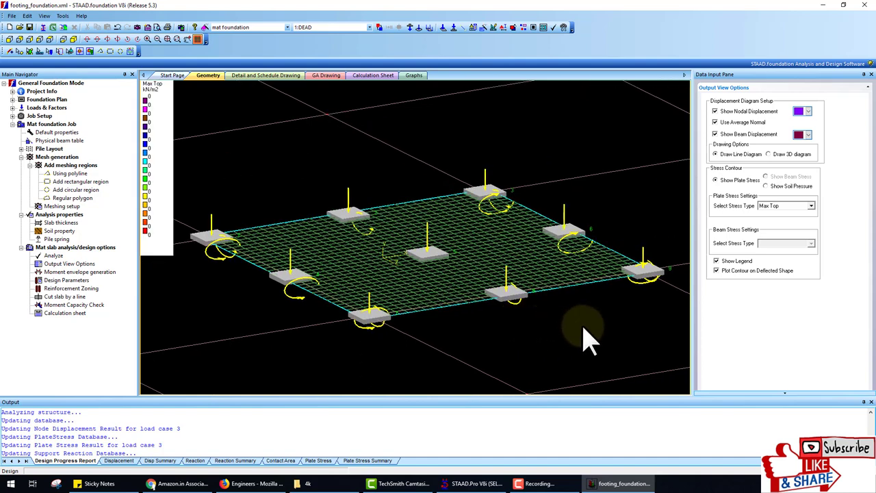
scroll(586, 338, down, 2)
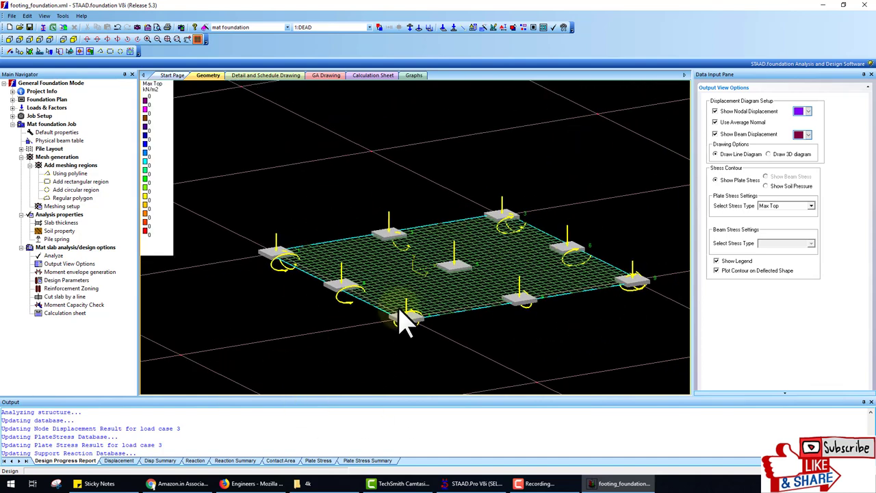
Step: Rerun the mat slab analysis
click(54, 257)
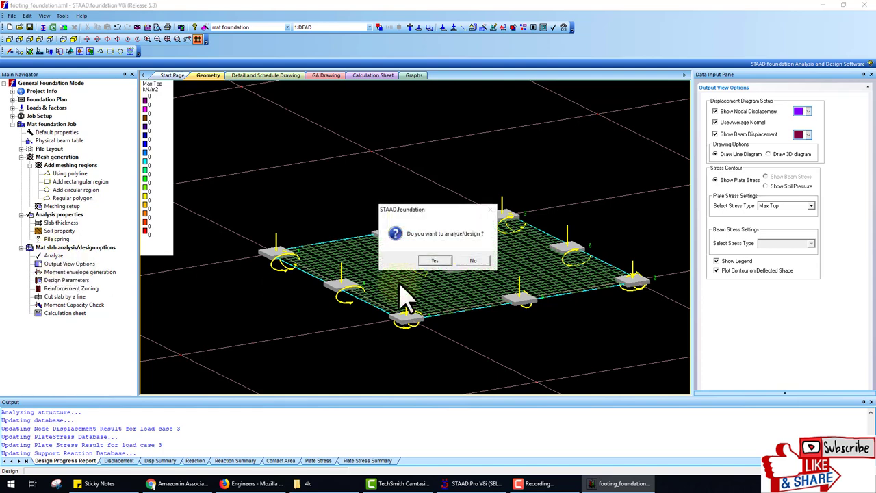
click(439, 261)
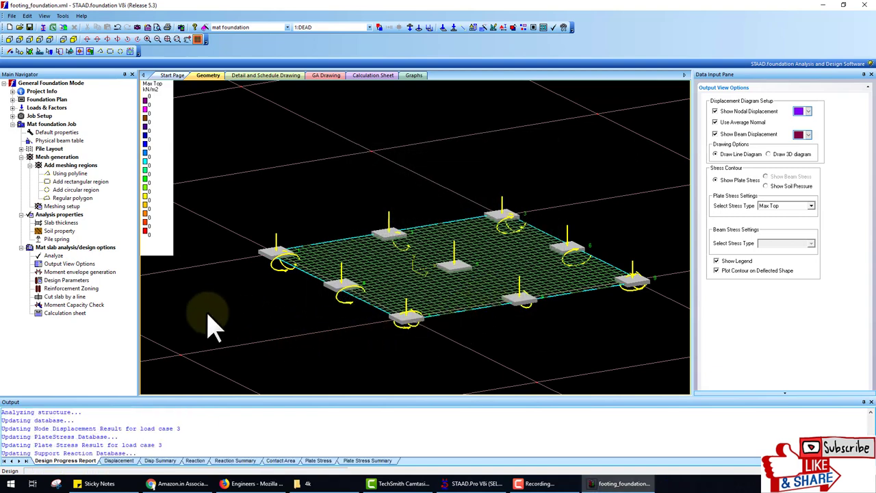
Step: Set the displacement drawing option to 3D diagram and the plate stress type to Max Absolute in the output view options
click(65, 265)
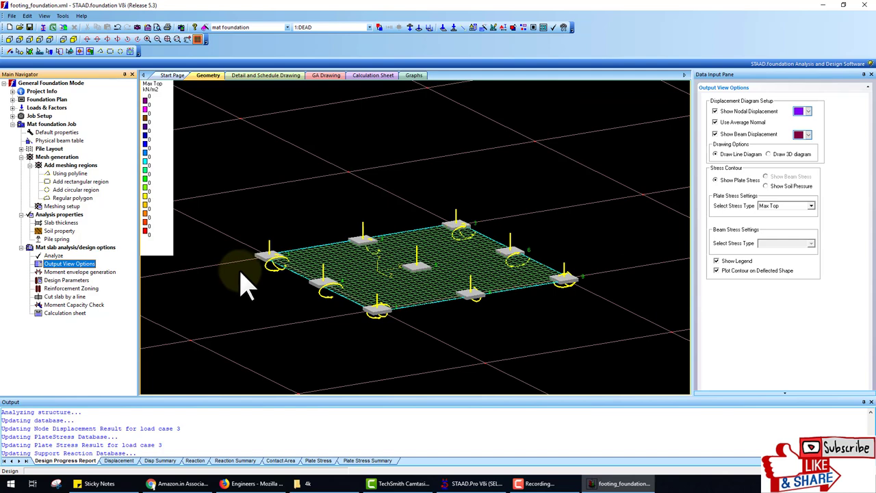
click(769, 154)
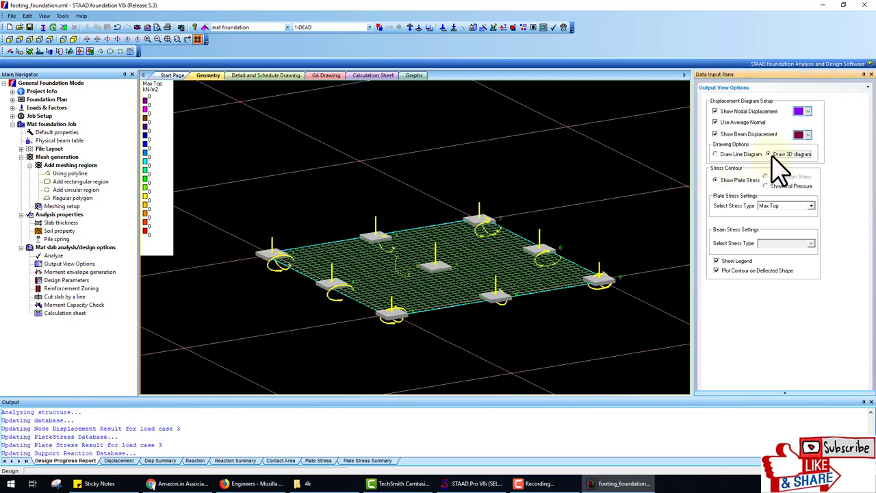
click(788, 206)
click(746, 222)
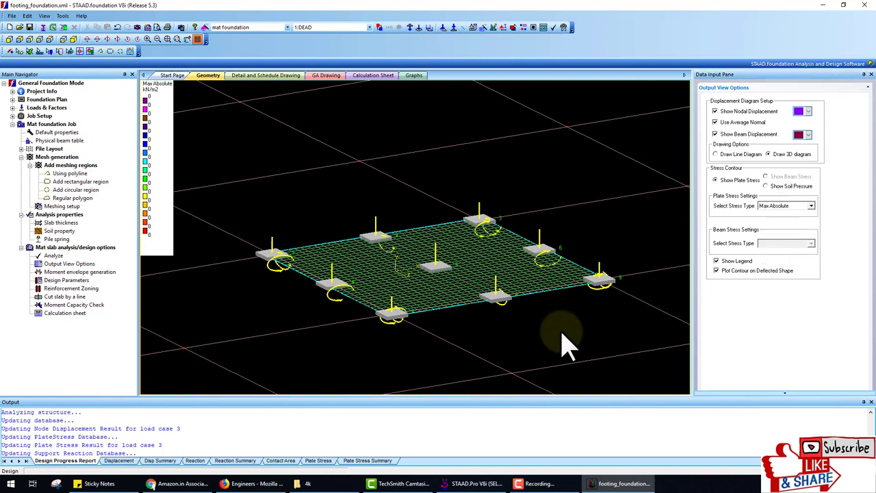
scroll(573, 342, up, 5)
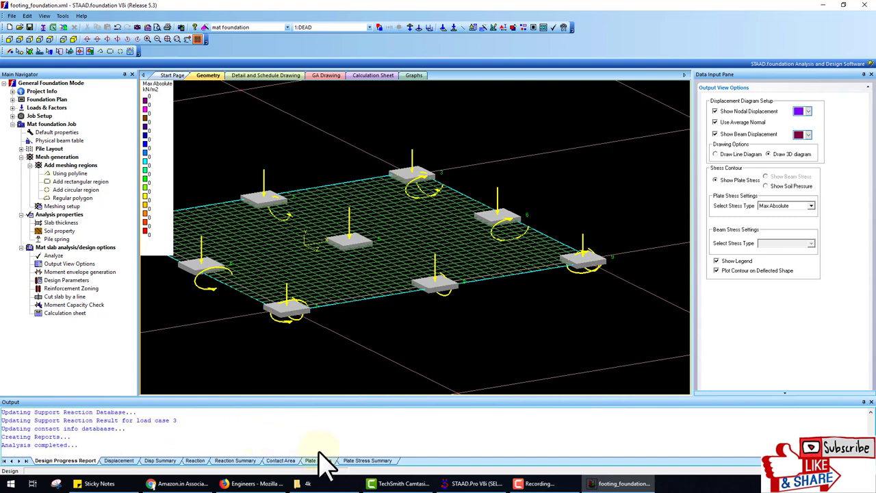
Step: Examine the plate stress, reaction and displacement result tables and the analysis progress report, and return to the mat's geometry view
click(367, 461)
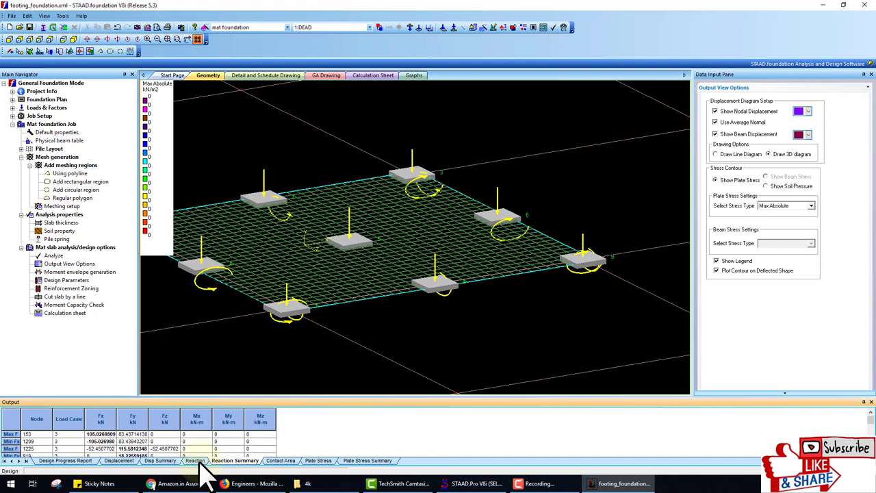
click(117, 461)
click(91, 461)
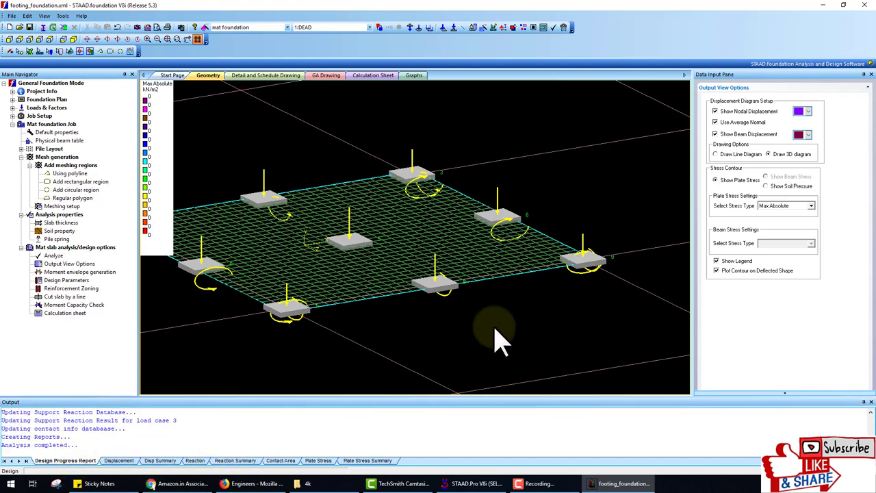
scroll(499, 343, down, 3)
click(241, 77)
click(208, 76)
scroll(475, 254, down, 2)
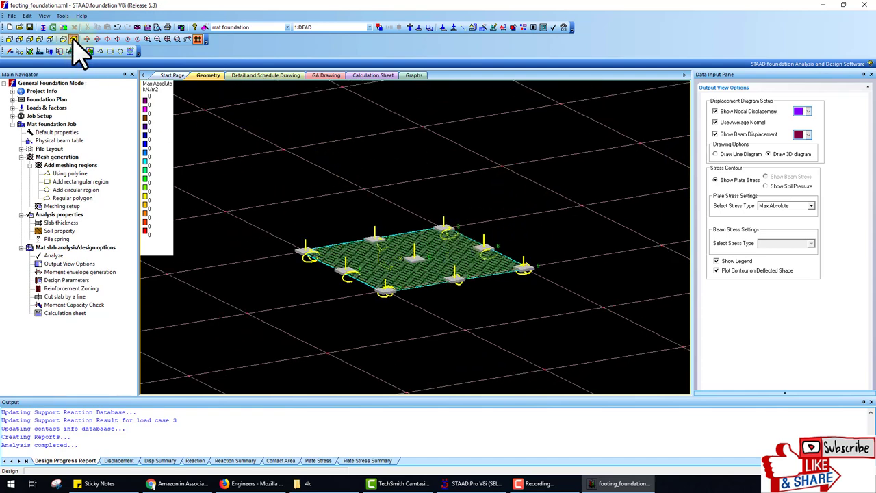
click(278, 128)
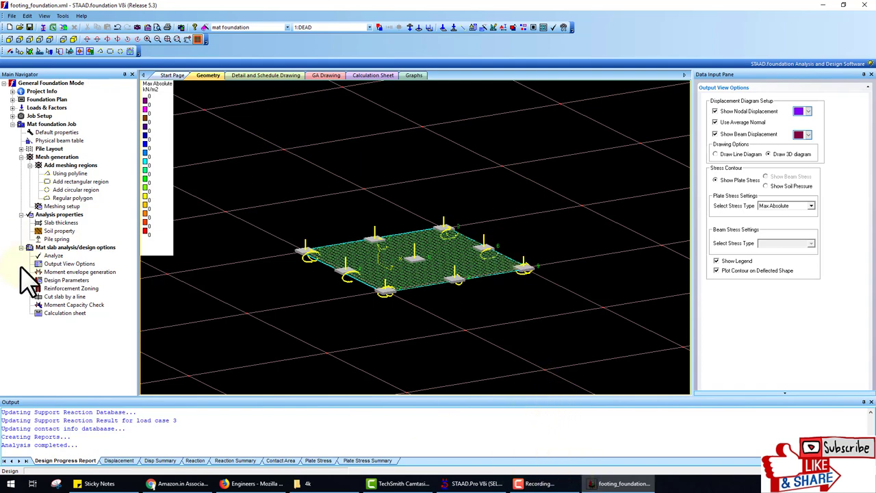
Step: Review the mat's slab thickness, soil property and pile spring definitions
click(62, 223)
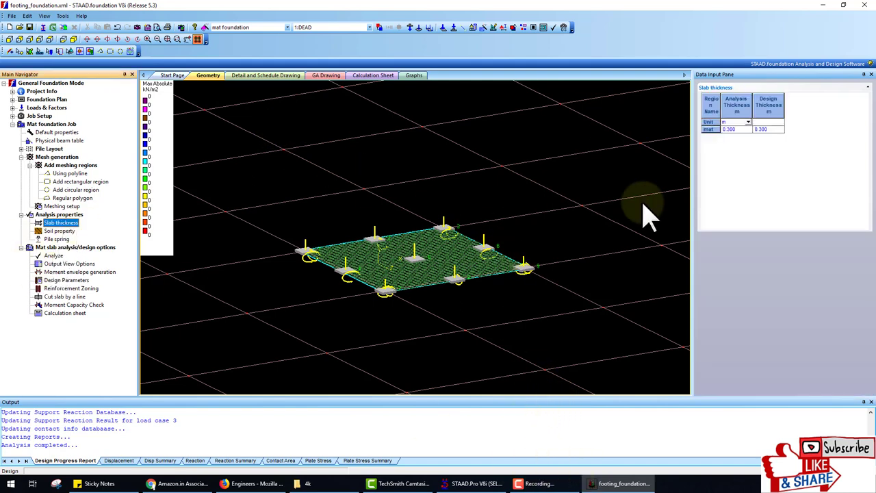
click(745, 130)
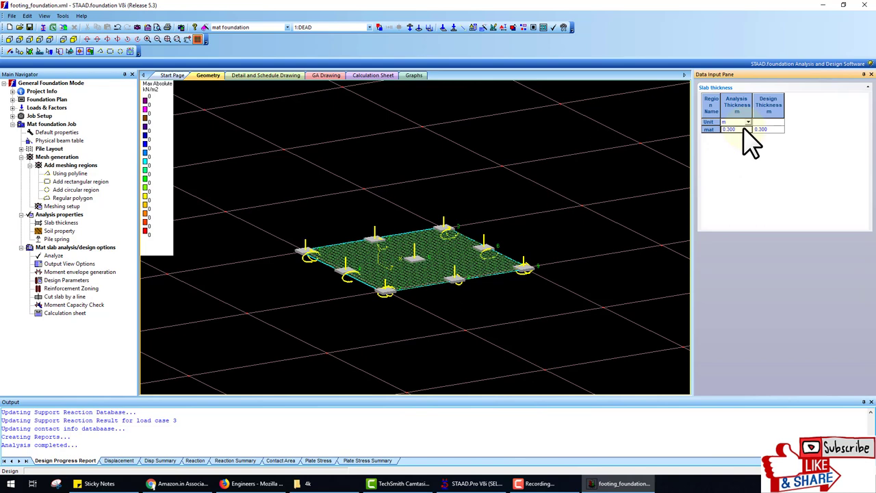
click(60, 231)
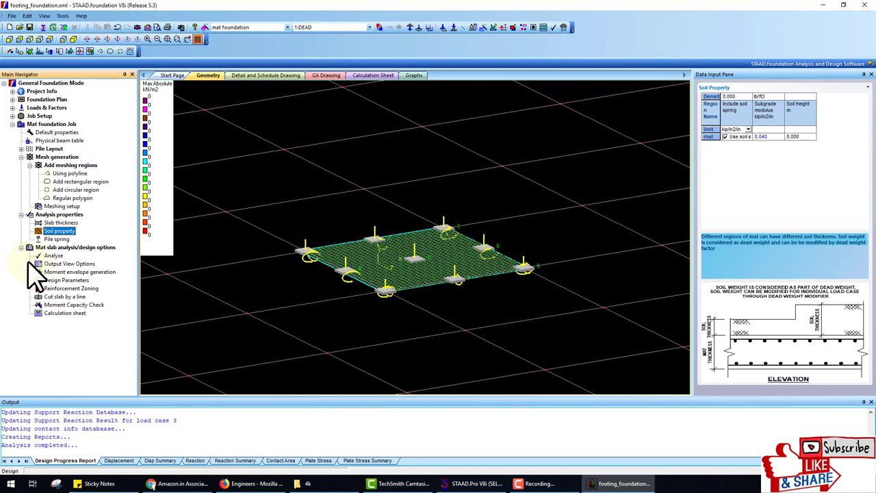
click(57, 239)
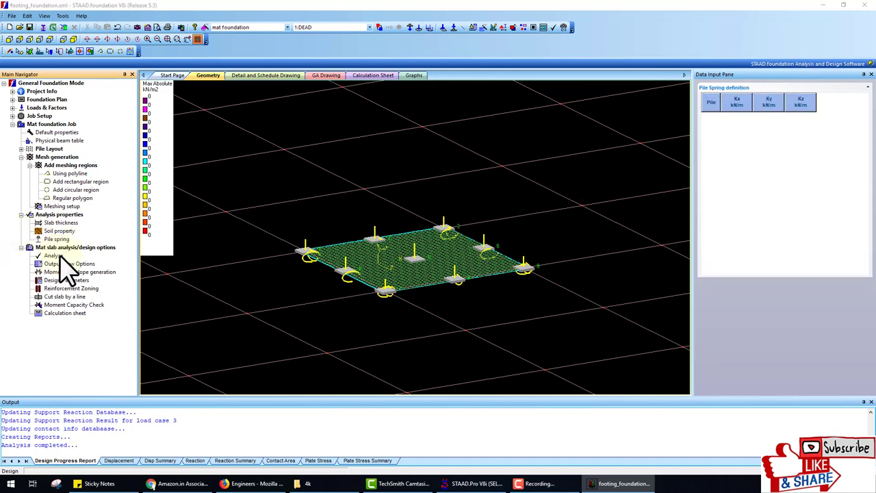
Step: Analyze the mat slab again and switch the stress contour to soil pressure
click(55, 255)
click(438, 259)
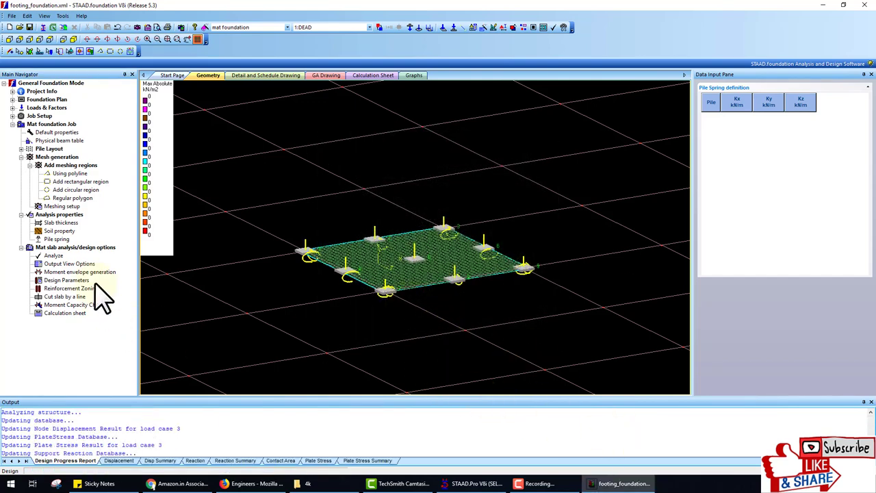
click(69, 264)
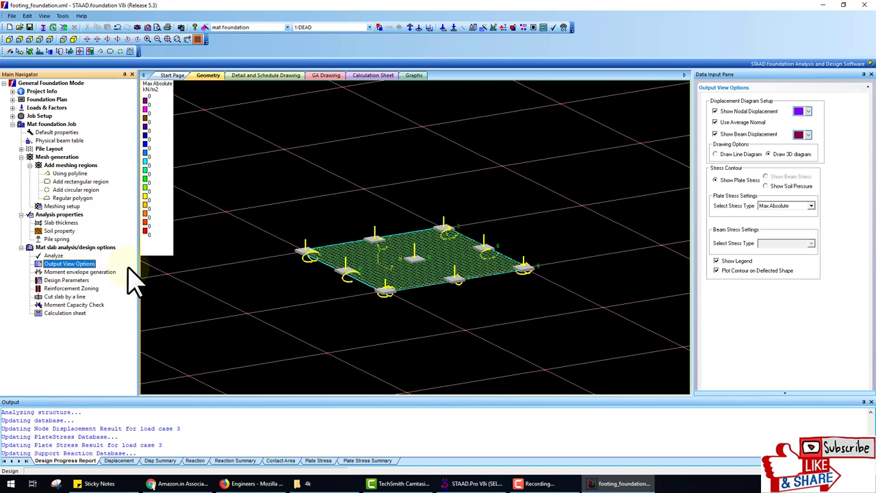
click(767, 186)
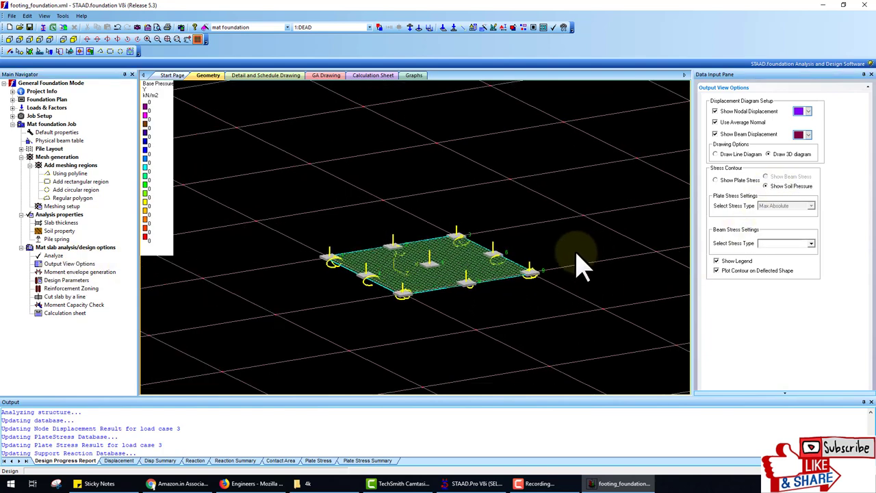
click(537, 483)
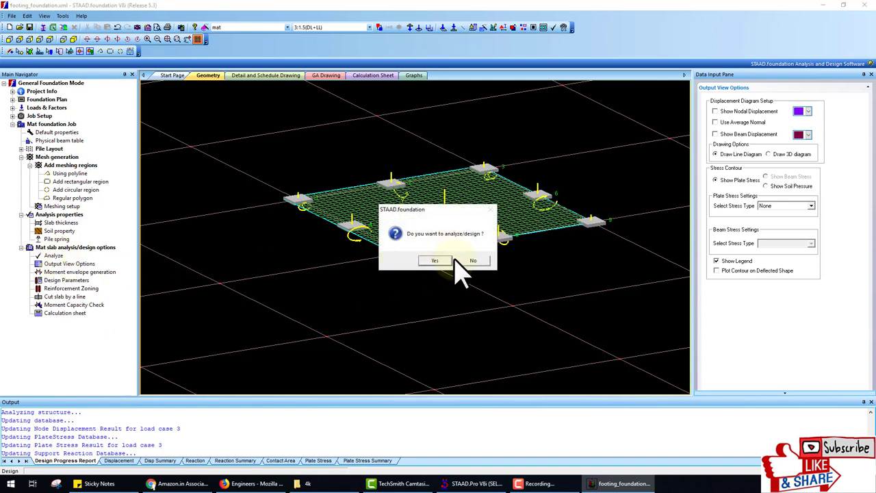
Step: Analyze the mat job and display its nodal and beam displacements using the average normal
click(434, 260)
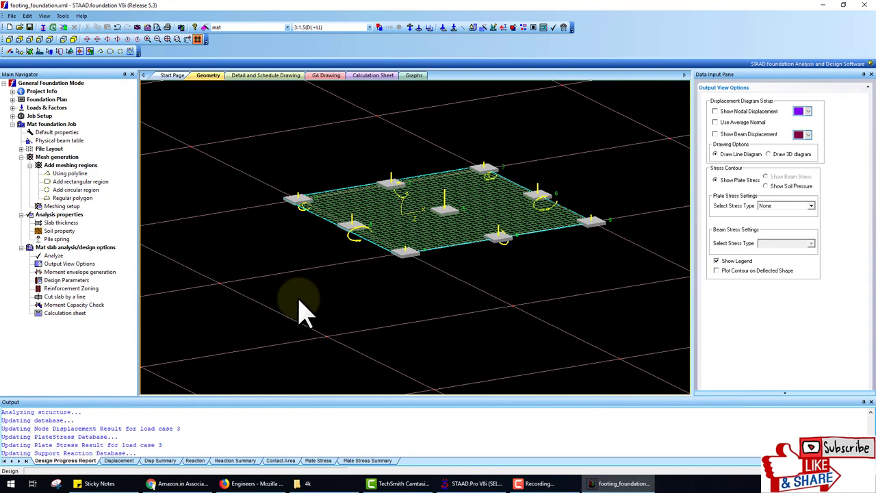
click(729, 113)
click(730, 122)
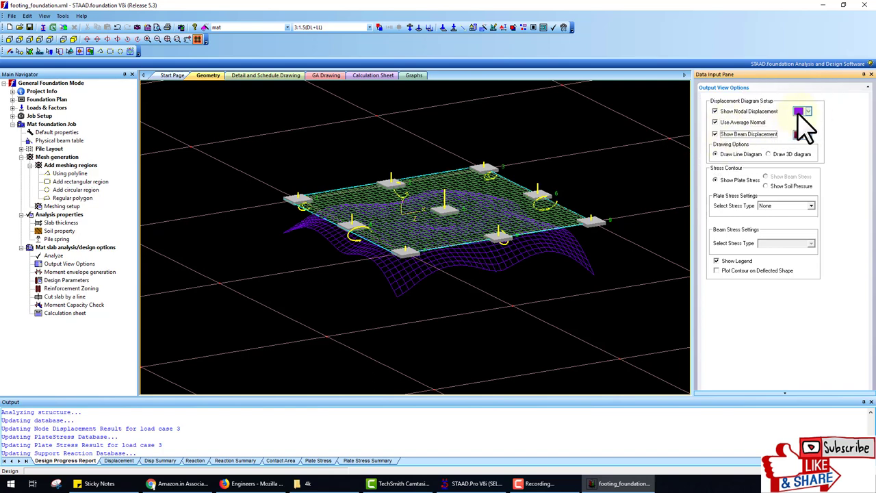
click(732, 113)
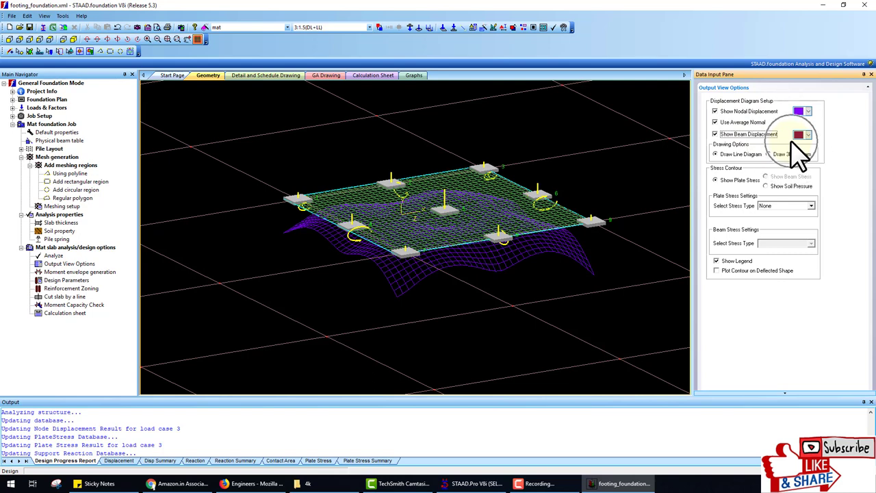
Step: Set the plate stress contour of the mat job to the stress type Max Absolute
click(794, 206)
click(769, 216)
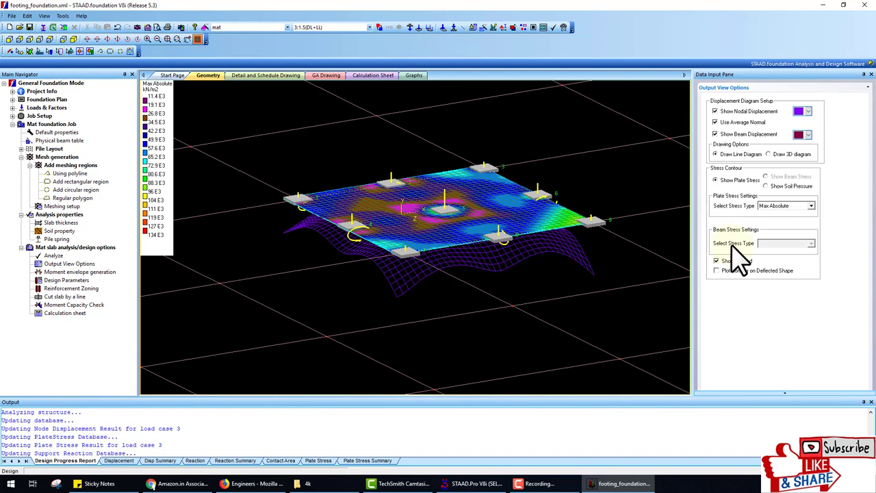
click(794, 205)
click(794, 205)
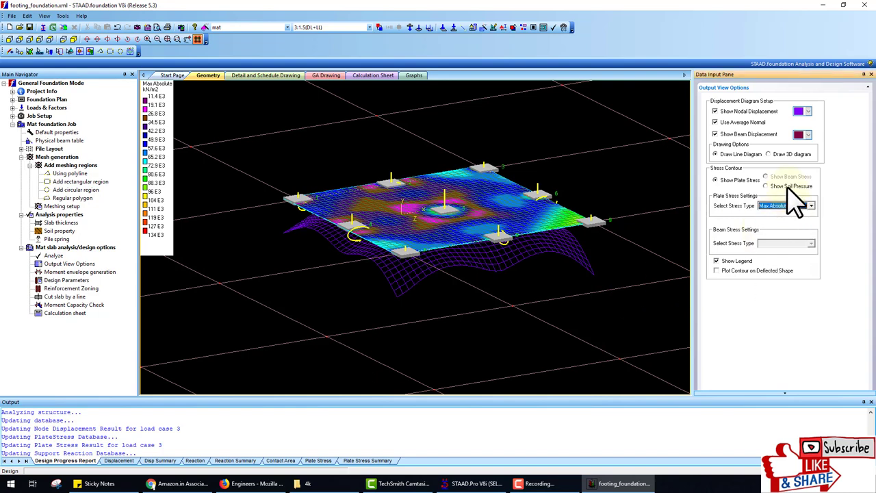
Step: Show the soil pressure contour with plotting on the deflected shape enabled and the displacement drawn as a 3D diagram
click(787, 187)
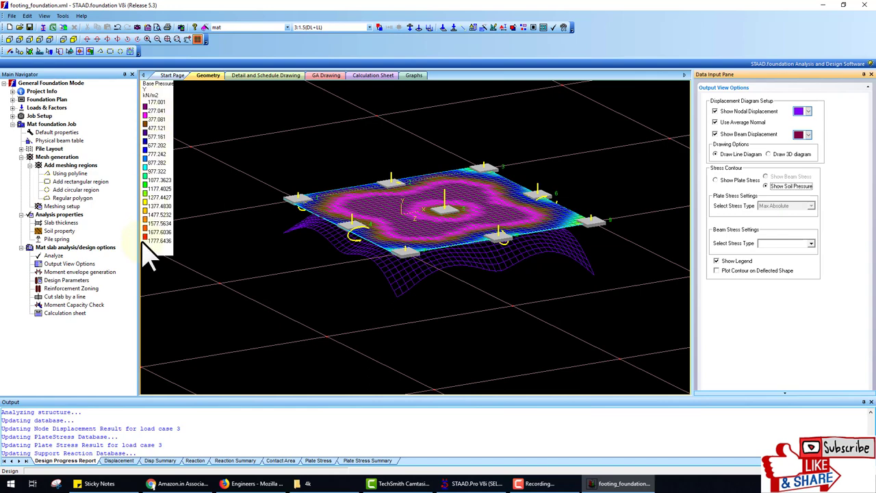
click(764, 270)
click(810, 243)
click(810, 243)
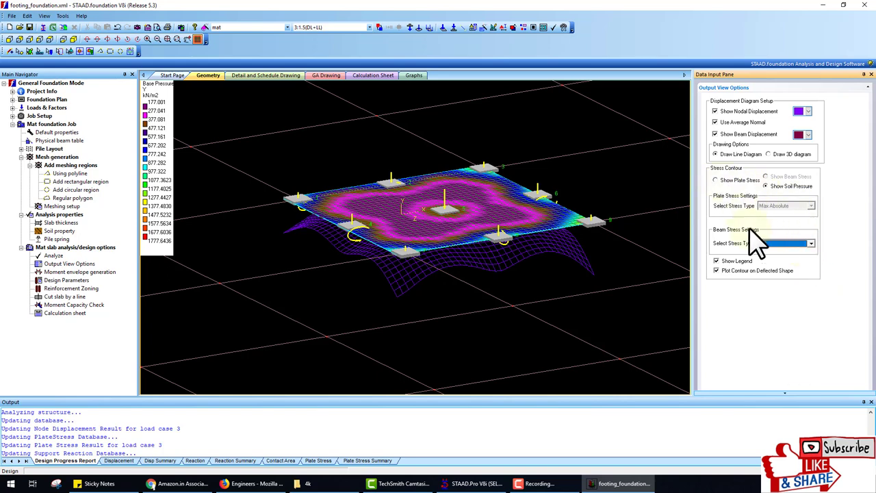
click(524, 313)
click(582, 267)
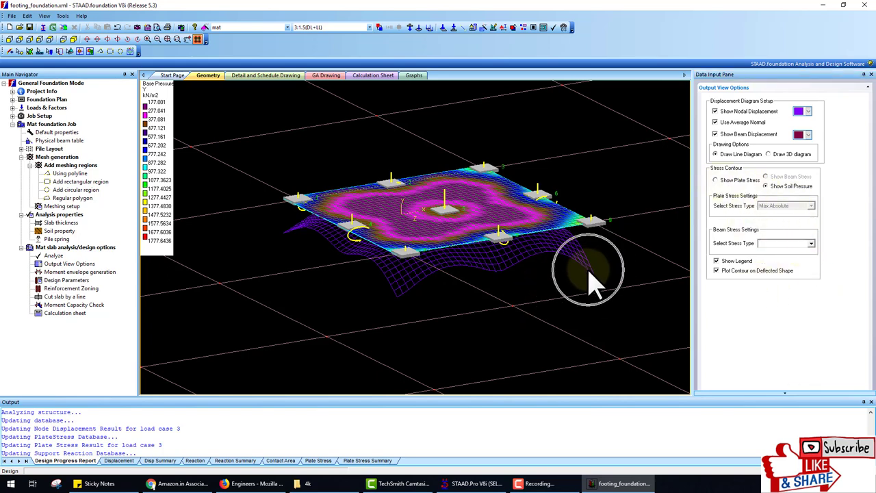
click(776, 154)
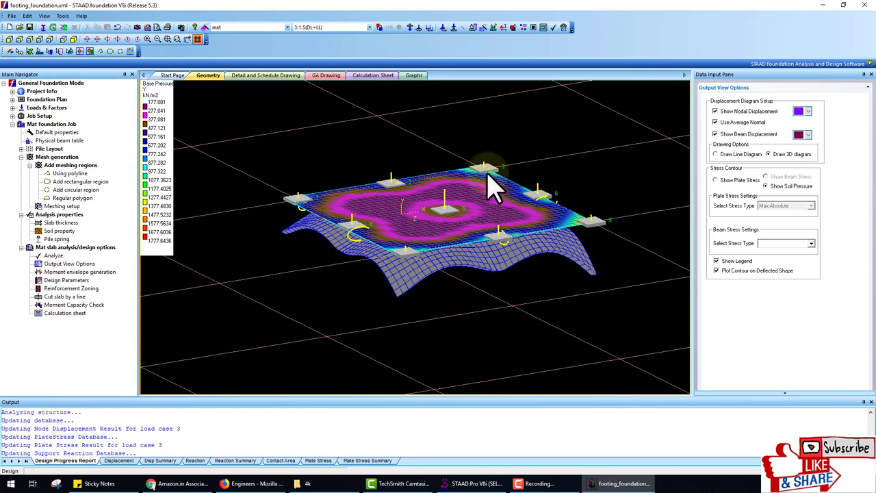
Step: Generate the moment envelope for panel 123 along global X using all load cases
click(61, 273)
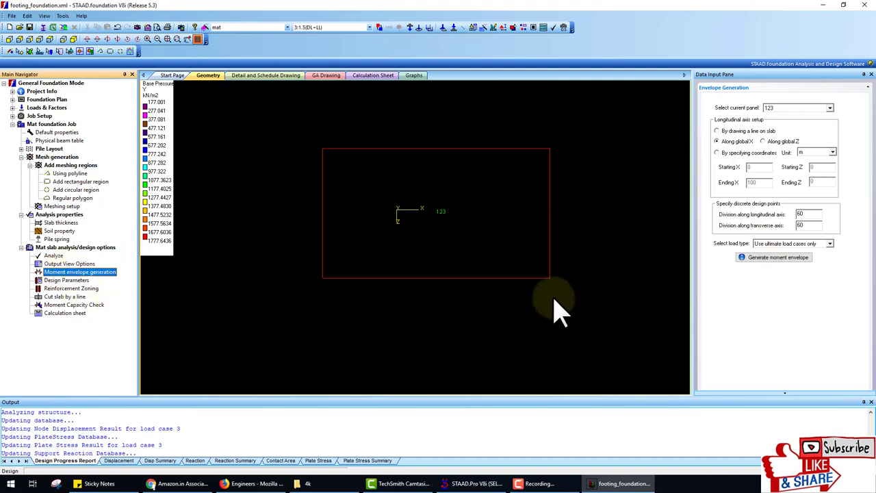
click(827, 243)
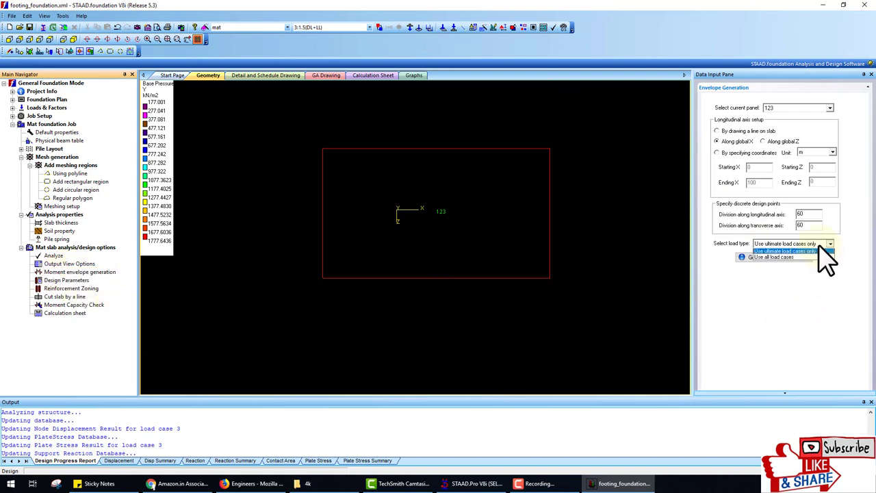
click(776, 258)
click(772, 258)
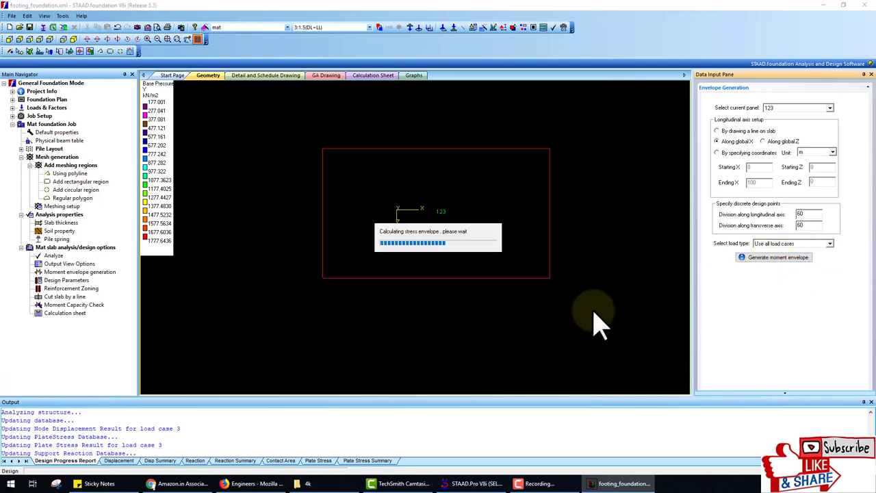
Step: Run the mat slab reinforcement design with the existing design parameters
click(74, 280)
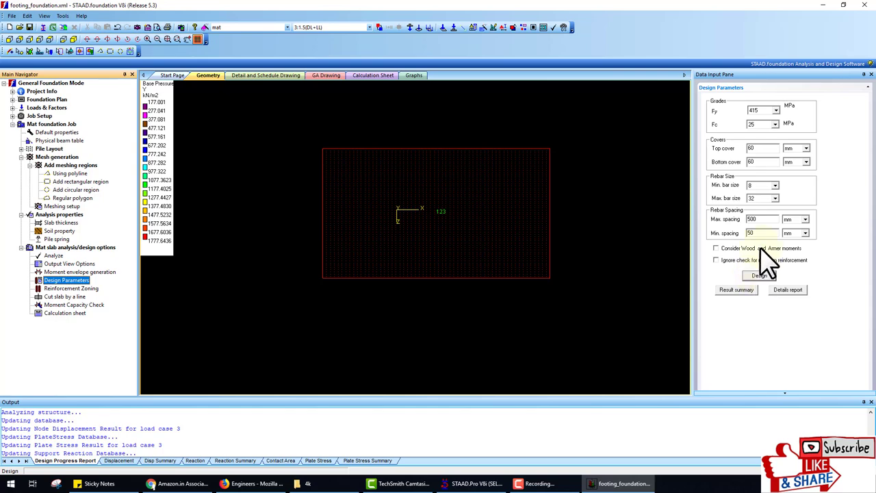
click(759, 276)
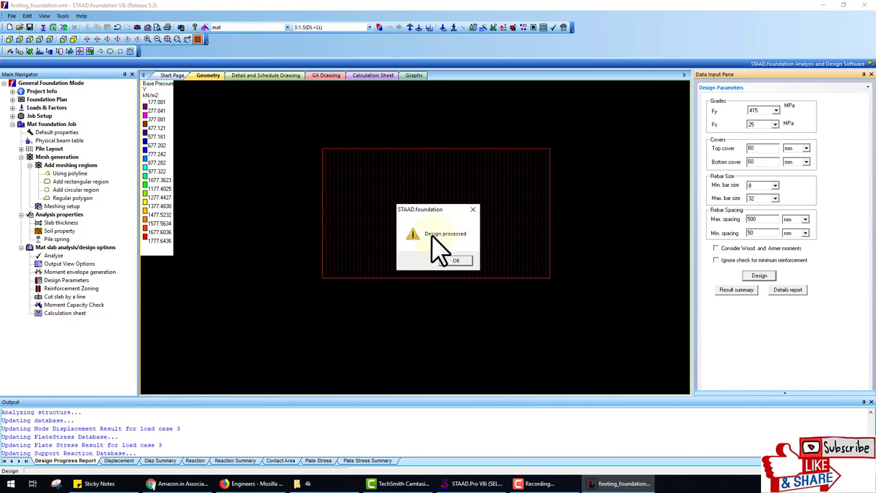
click(448, 261)
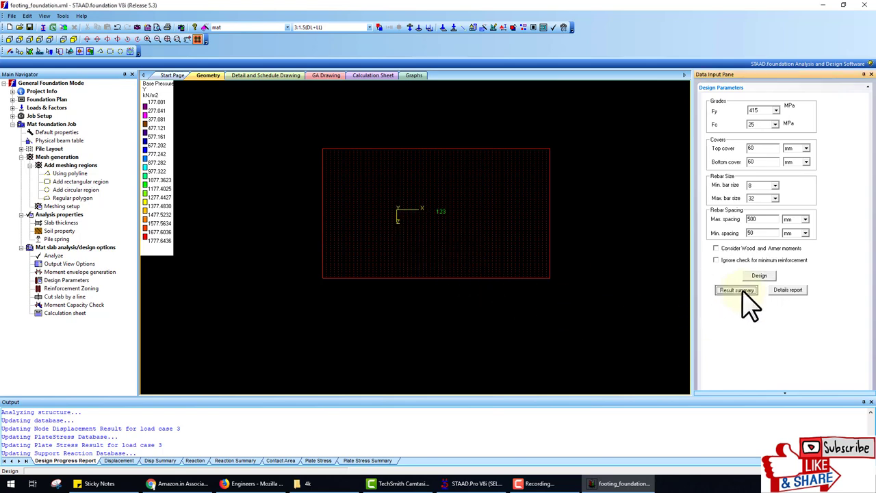
Step: Open the required reinforcement summary and examine the moments and required steel areas for the longitudinal and transverse directions
click(739, 290)
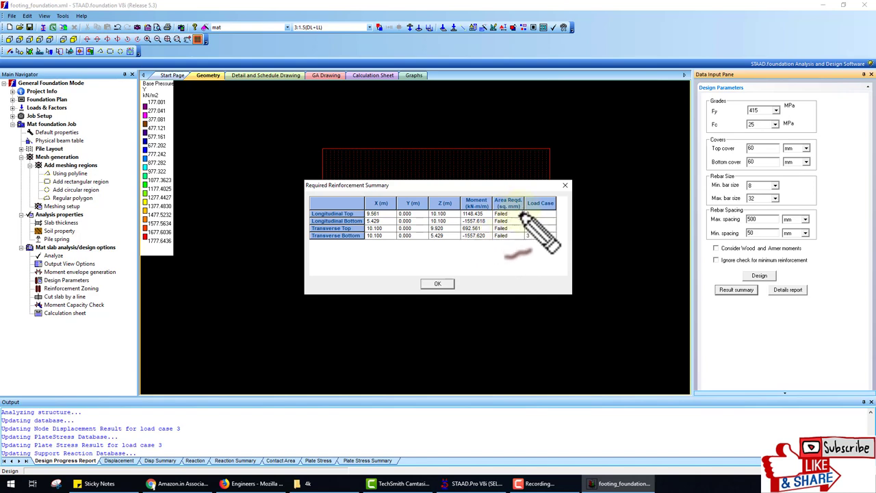
mouse_move(508, 247)
mouse_down()
mouse_move(515, 202)
mouse_move(498, 265)
mouse_move(552, 227)
mouse_move(529, 233)
mouse_up()
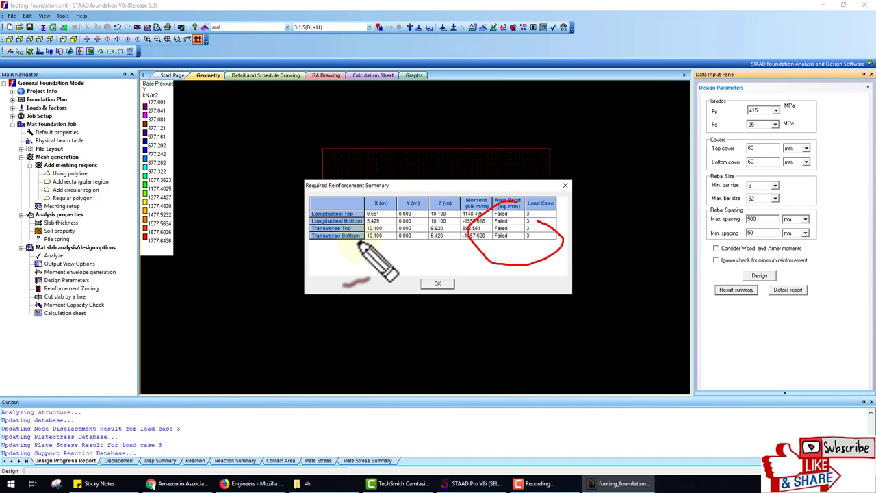
mouse_move(467, 218)
mouse_down()
mouse_move(466, 236)
mouse_move(469, 224)
mouse_up()
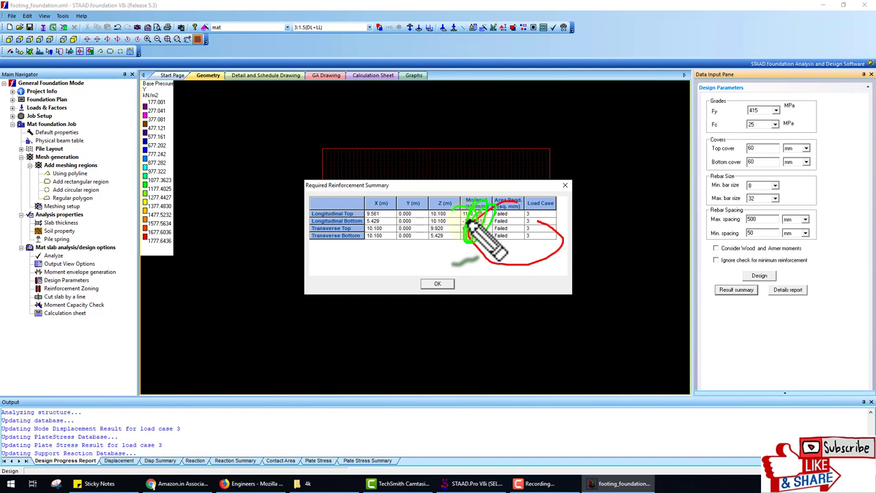
drag(467, 220, 479, 204)
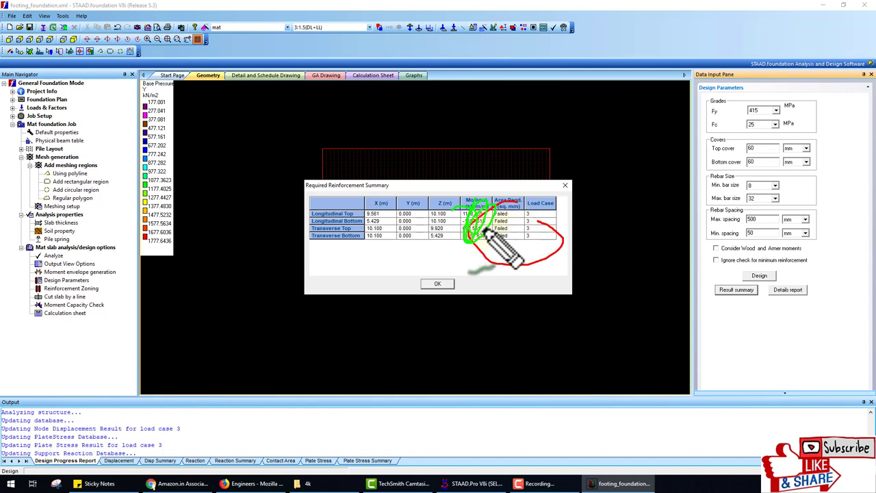
Step: Close the required reinforcement summary and open the slab thickness settings of the mat
key(Escape)
click(433, 284)
click(61, 223)
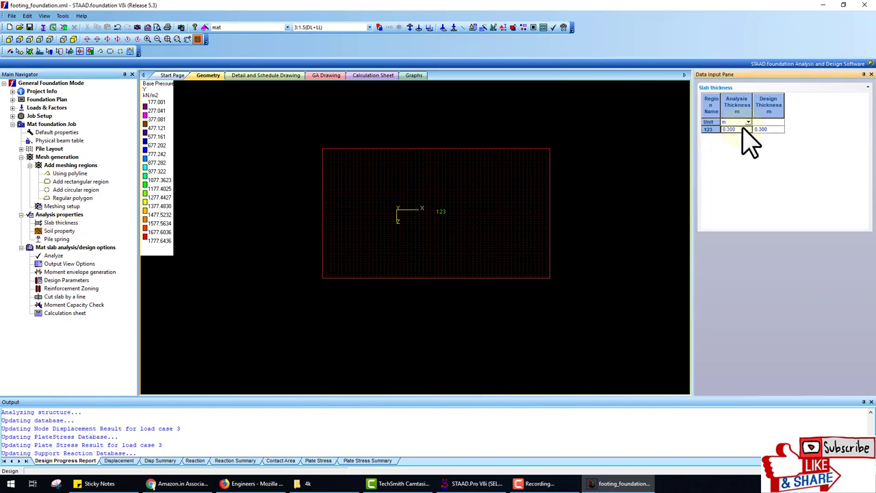
Step: Switch to STAAD.Pro, examine the floor load defined in the LIVE load case without changing it, and return to STAAD.foundation
click(472, 483)
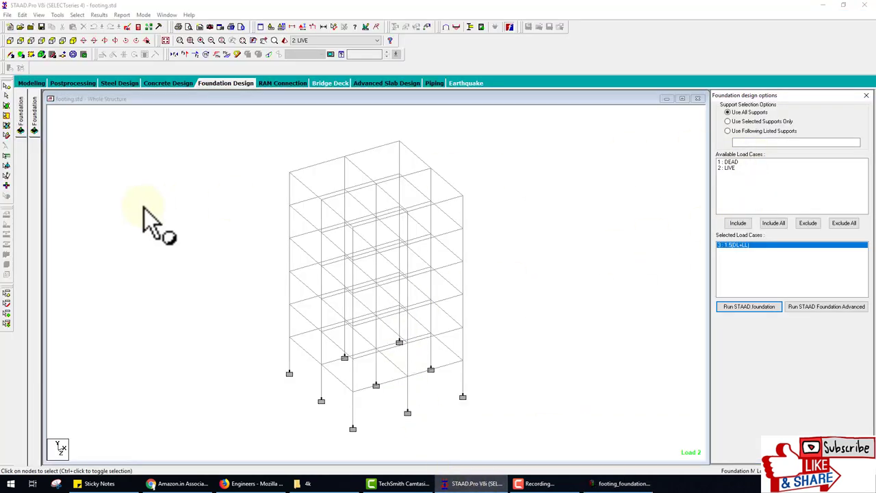
click(32, 83)
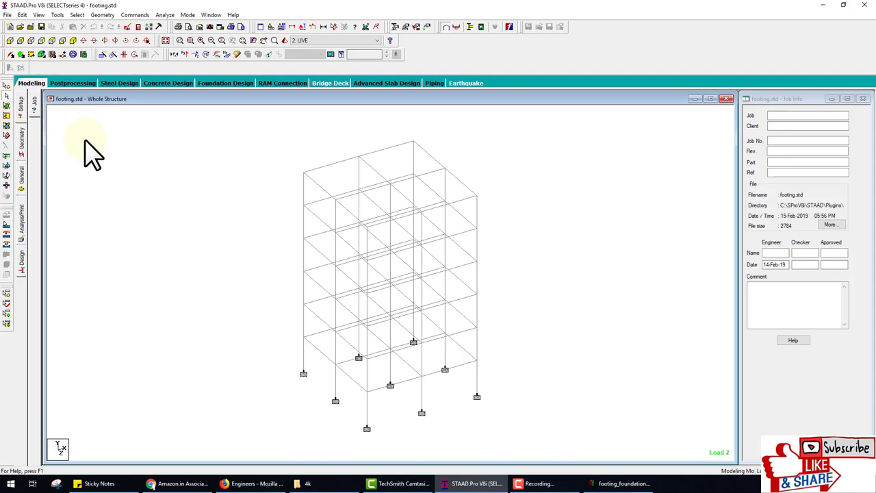
click(23, 174)
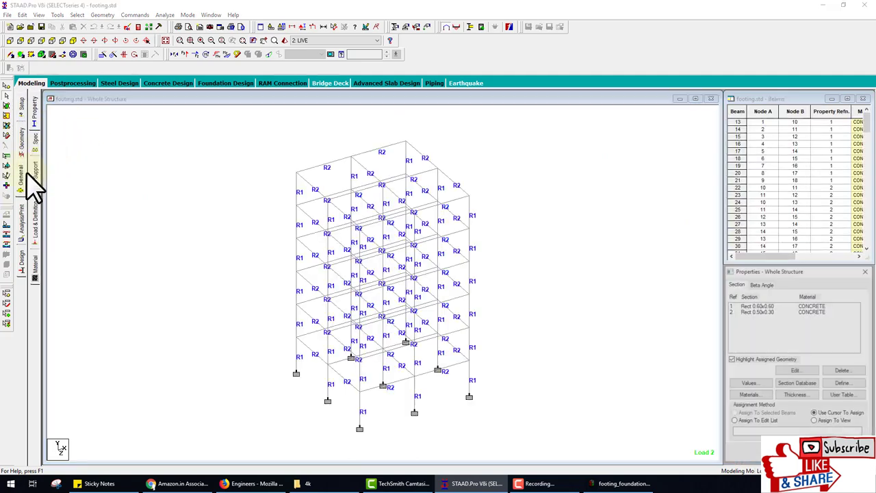
click(33, 171)
click(35, 205)
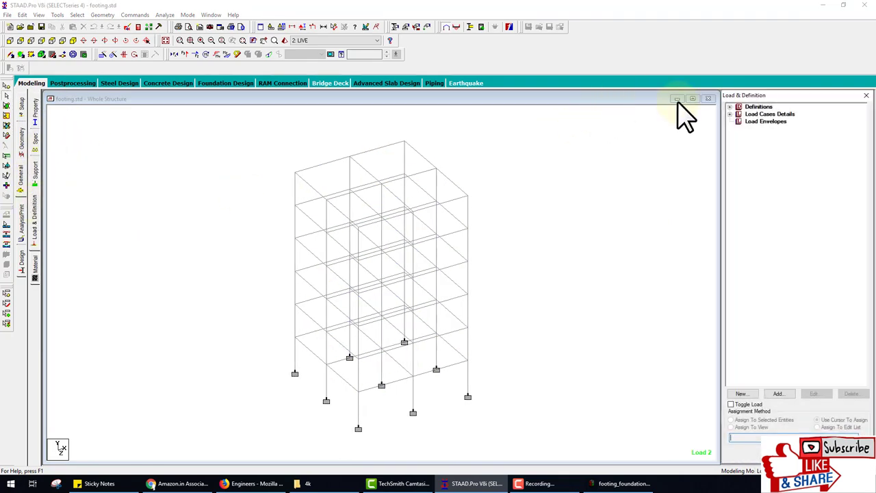
click(729, 114)
click(739, 129)
double_click(770, 135)
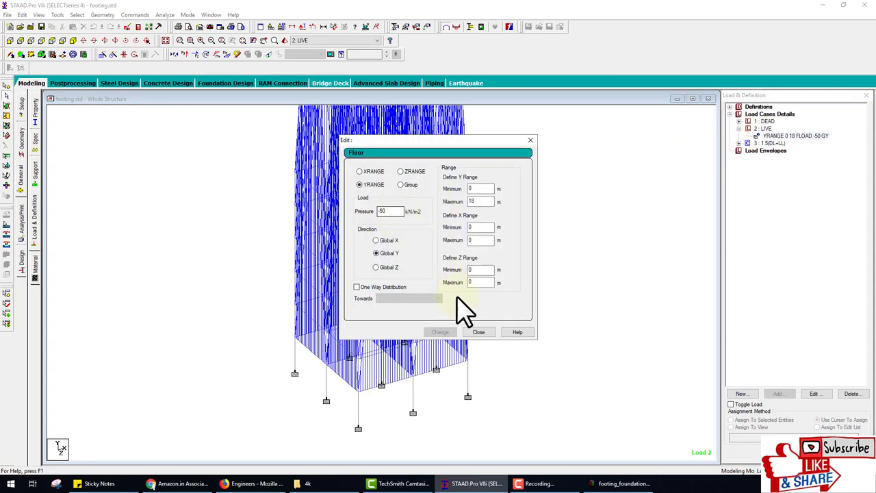
click(479, 332)
click(620, 484)
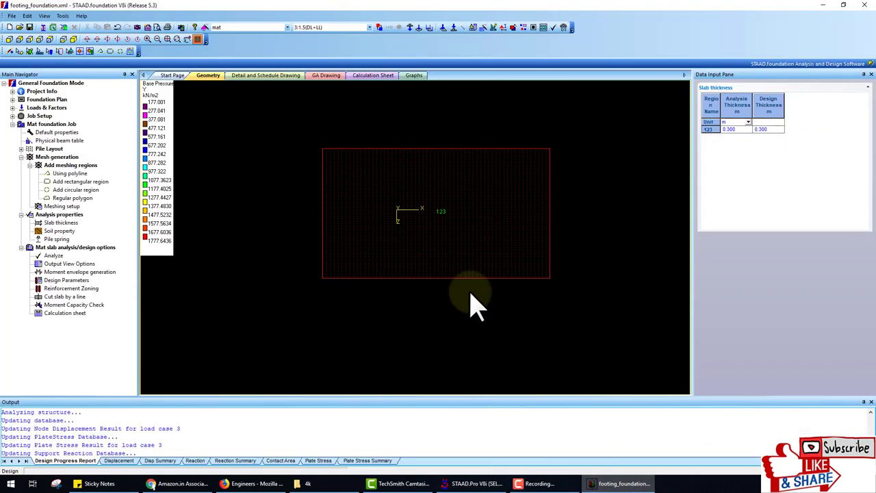
Step: Set both the analysis thickness and the design thickness of region 123 to 1 m
click(746, 123)
click(742, 130)
click(745, 129)
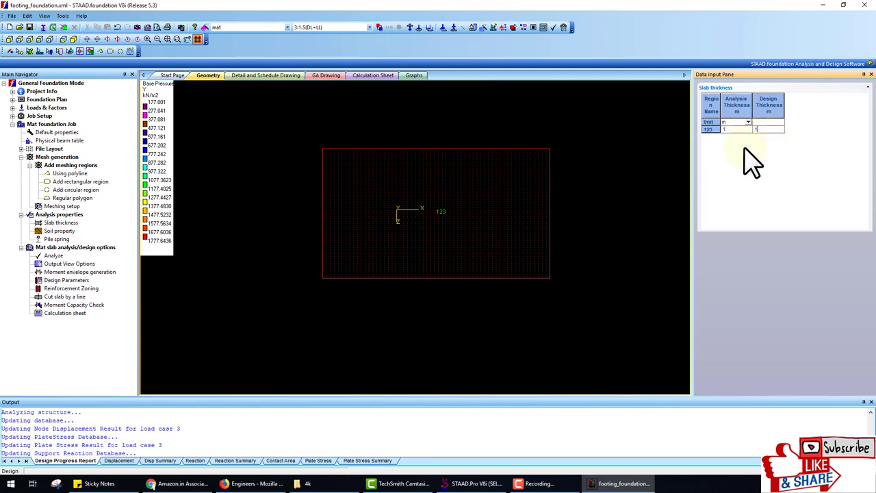
Step: Rerun the mat analysis and show the result contour in an isometric view with the output view options open
click(53, 256)
click(437, 262)
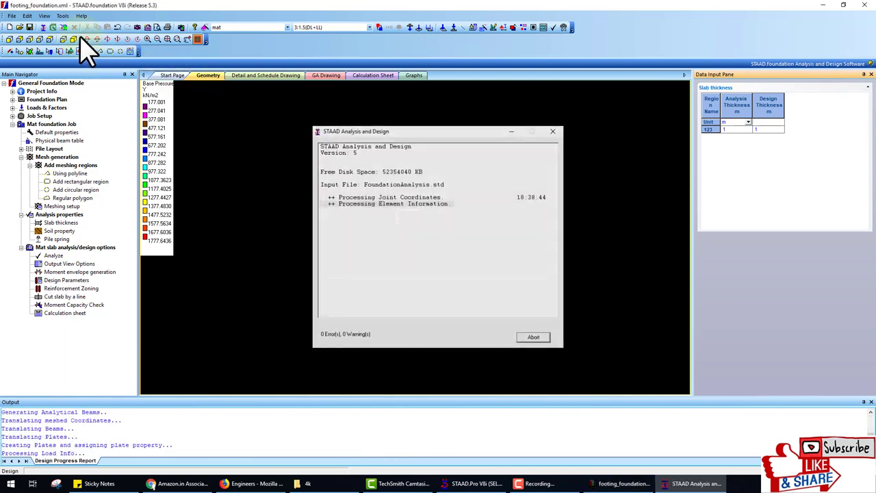
click(72, 39)
click(78, 265)
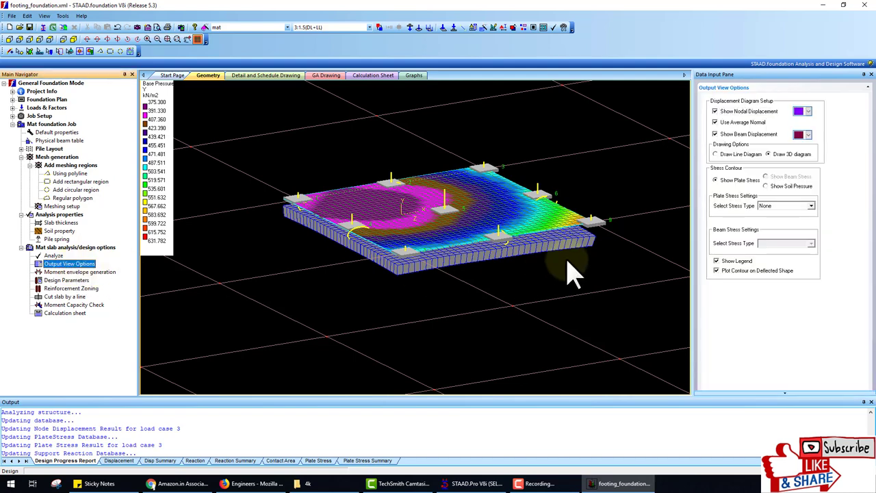
Step: Try to run the mat slab design with the existing parameters and check the required reinforcement summary
click(66, 281)
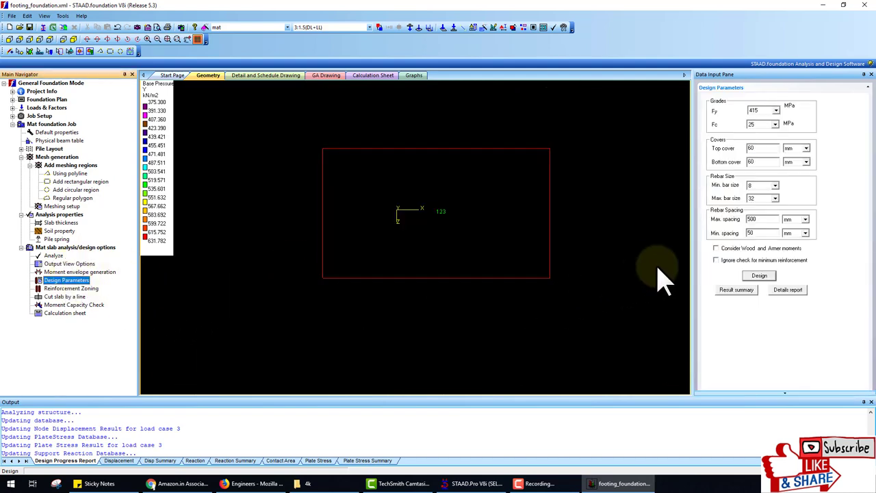
click(759, 275)
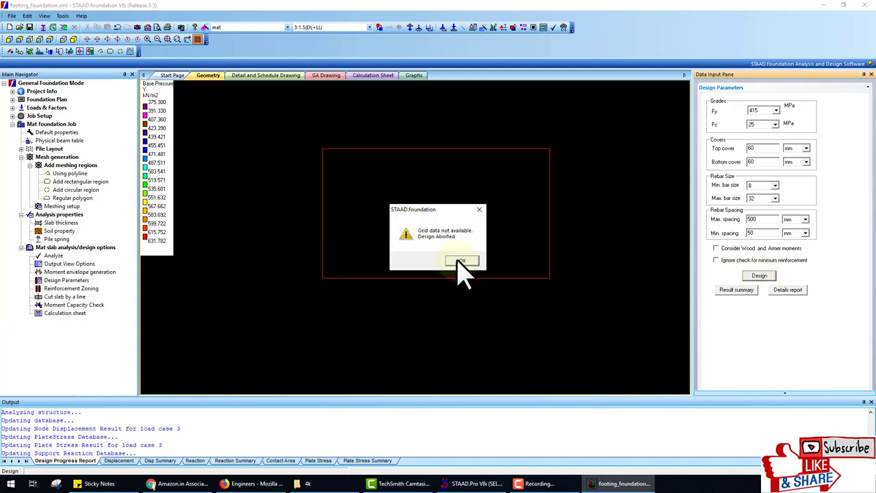
click(460, 262)
click(456, 261)
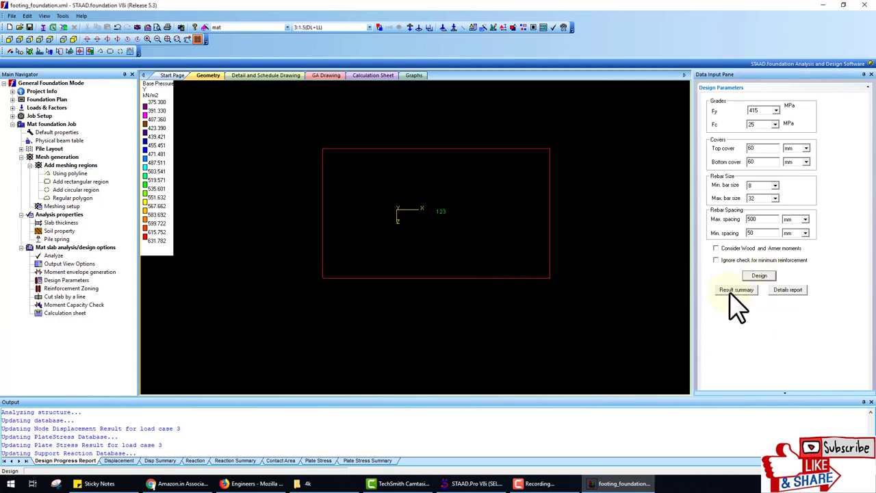
click(736, 289)
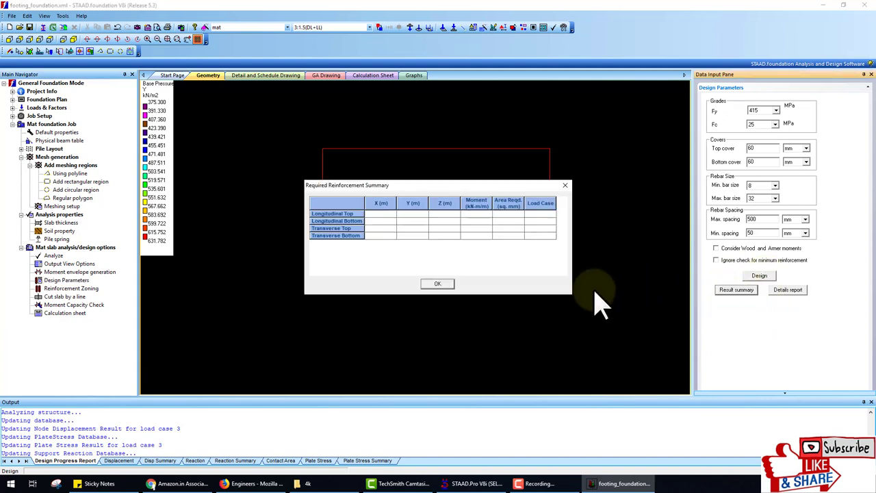
click(437, 283)
Step: Regenerate the moment envelope for panel 123 along global X using all load cases
click(79, 272)
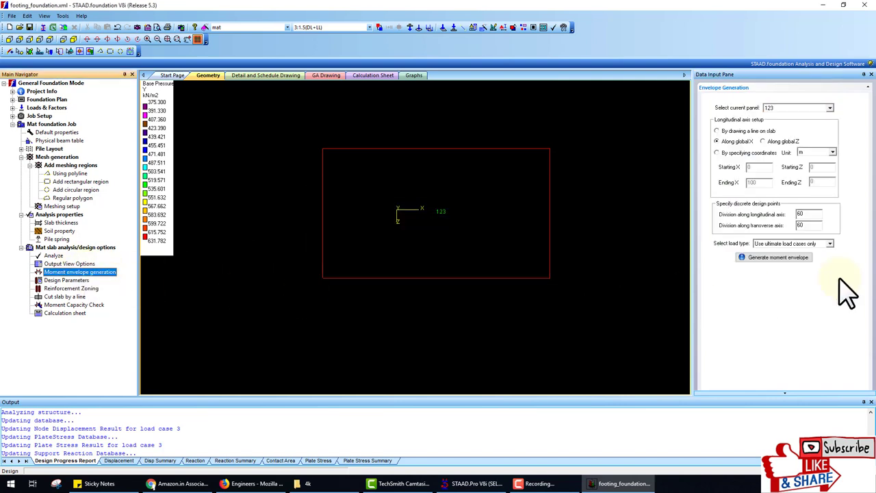
click(794, 244)
click(781, 255)
click(770, 258)
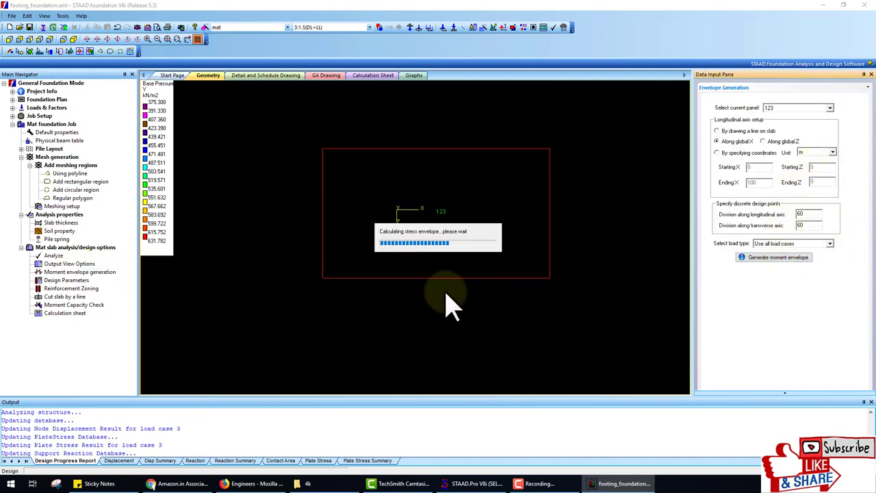
Step: Rerun the mat slab design with the existing parameters and review the required reinforcement summary
click(76, 280)
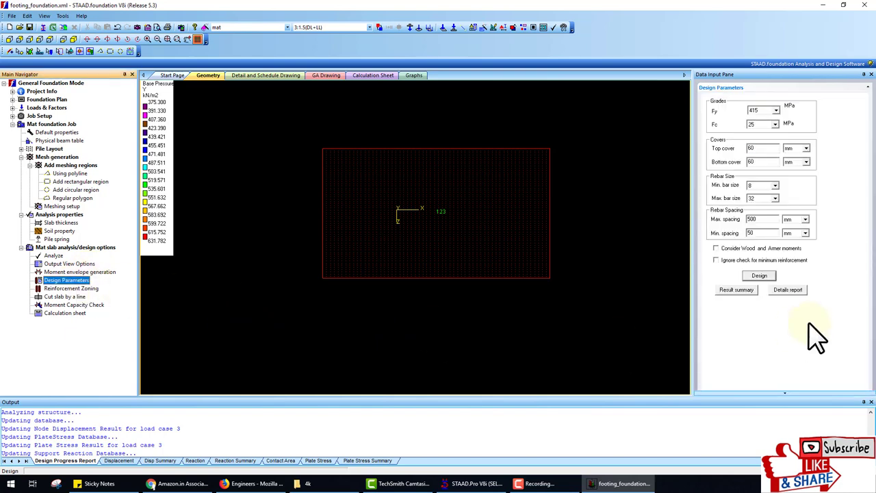
click(765, 275)
click(446, 263)
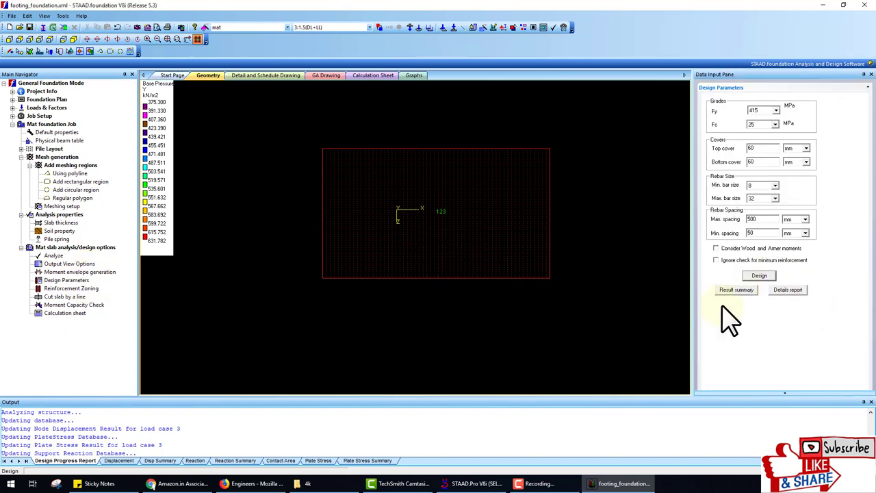
click(737, 290)
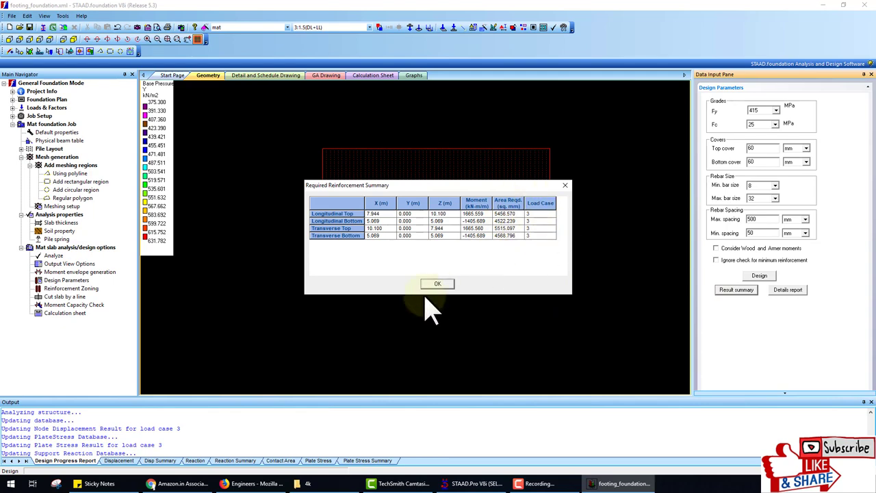
click(451, 286)
Step: Create reinforcement zones for the Longitudinal Top slab face with a preferred zone count of 3
click(71, 288)
scroll(404, 260, up, 5)
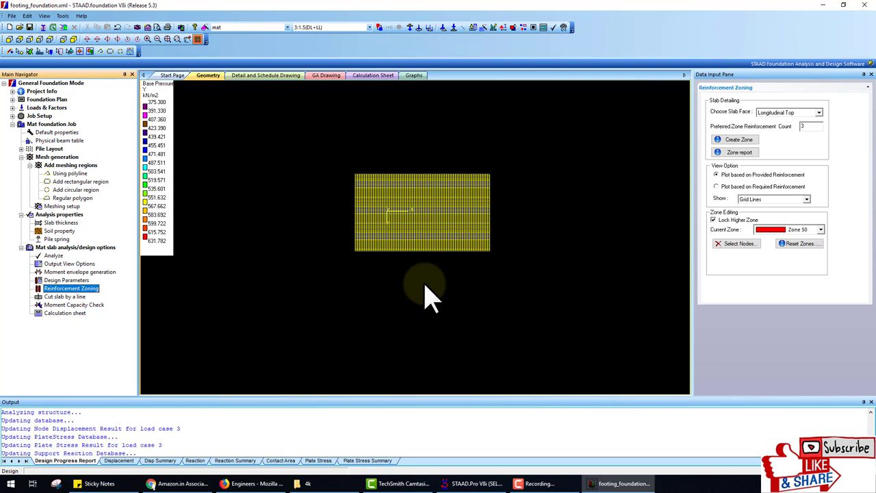
click(739, 140)
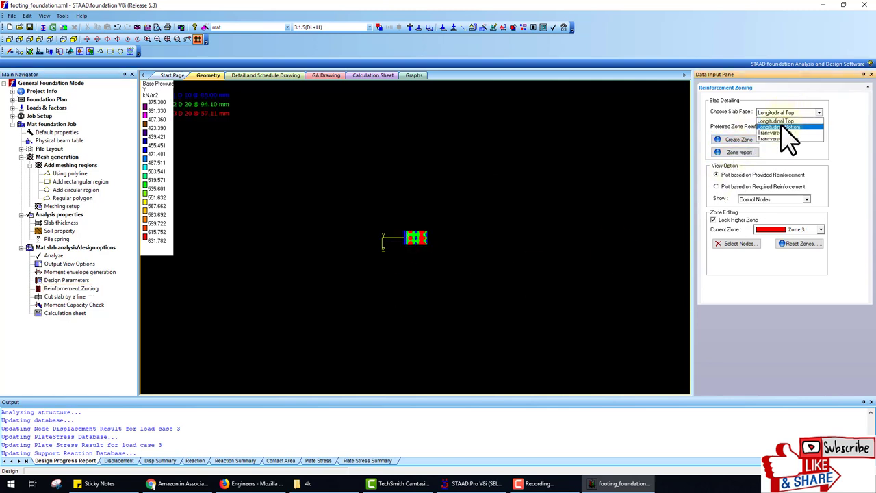
Step: Display the reinforcement zones of the other slab faces, starting with Longitudinal Bottom and ending with Transverse Bottom
click(777, 124)
click(768, 112)
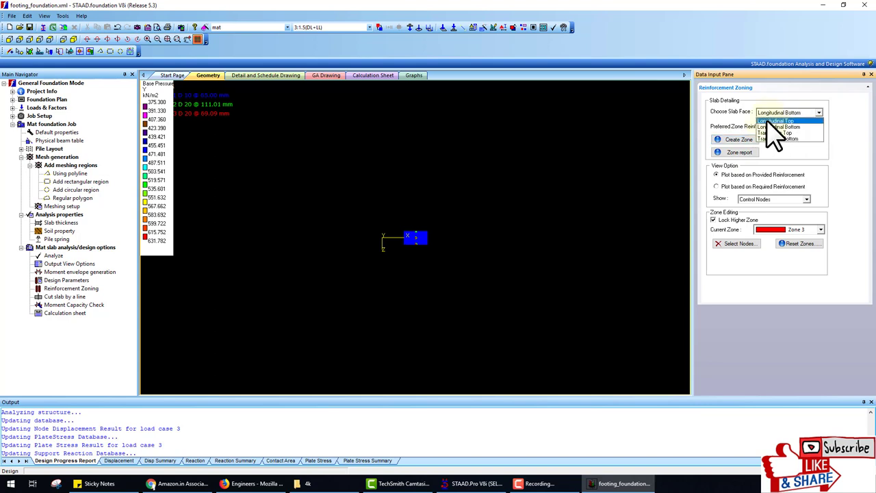
click(754, 144)
click(815, 113)
click(779, 145)
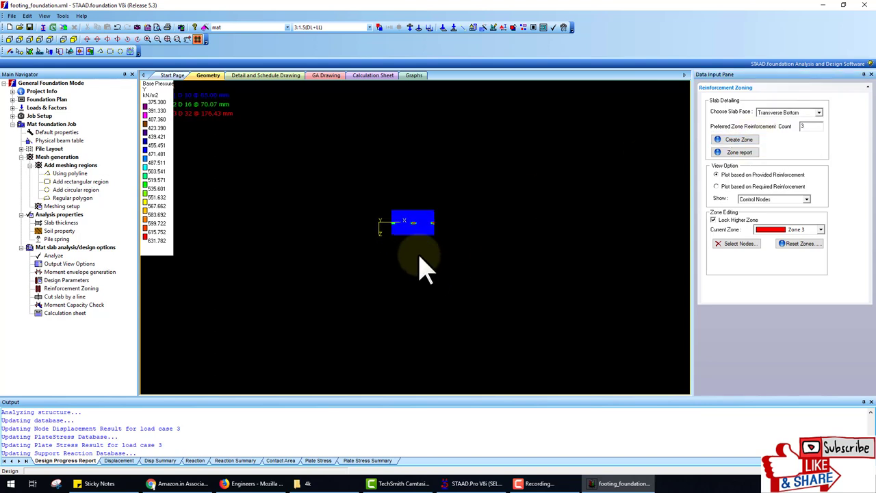
Step: Plot the moment capacity, actual moment and failure diagrams for the Longitudinal Top face using the existing rebar settings
click(78, 306)
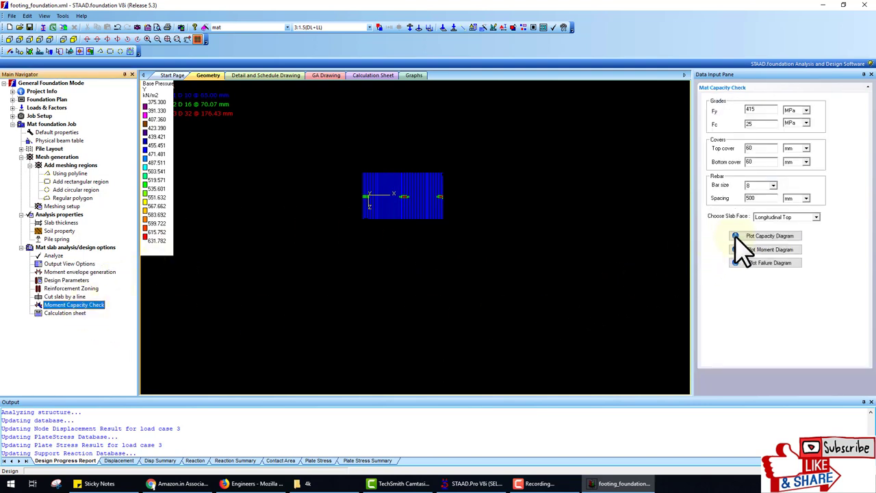
click(760, 236)
scroll(394, 195, up, 4)
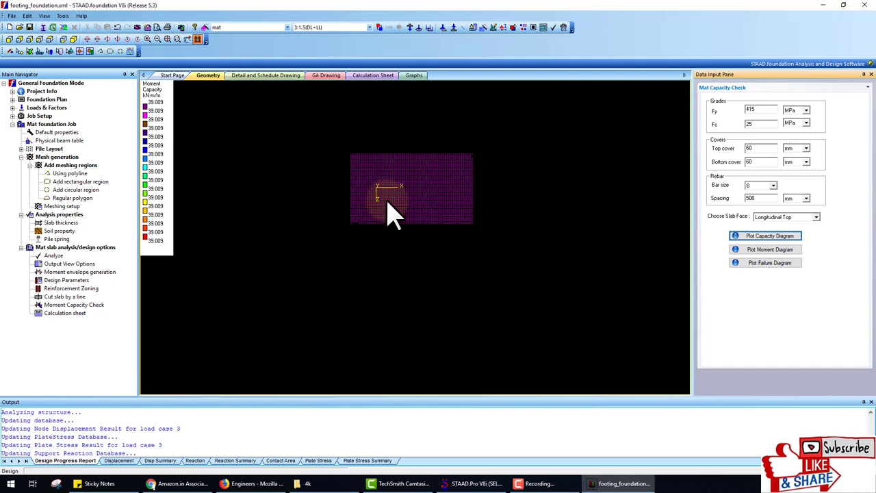
scroll(394, 195, up, 1)
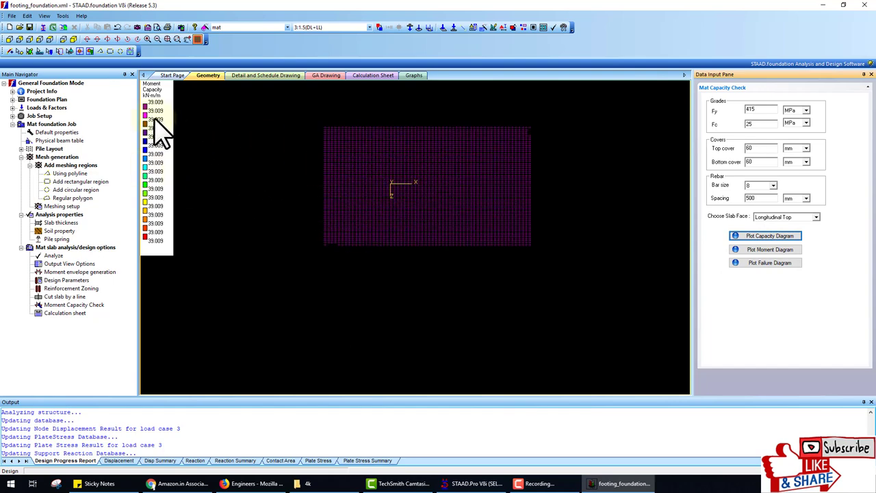
click(756, 251)
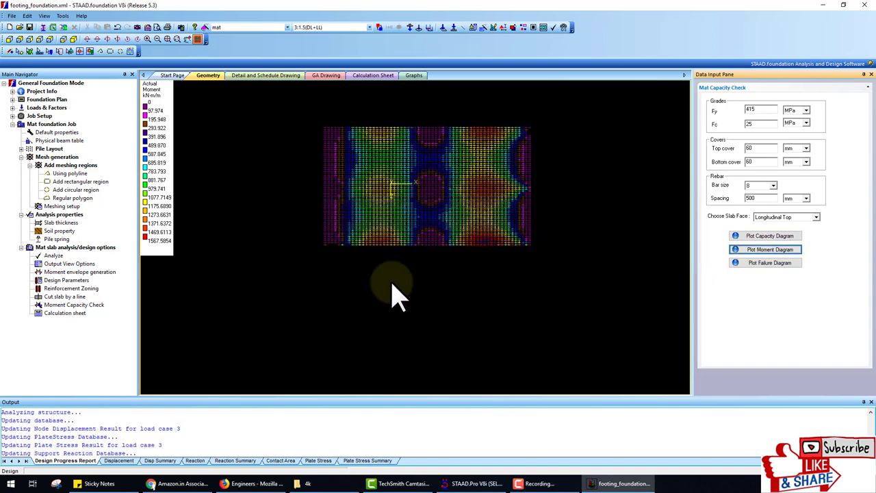
click(760, 264)
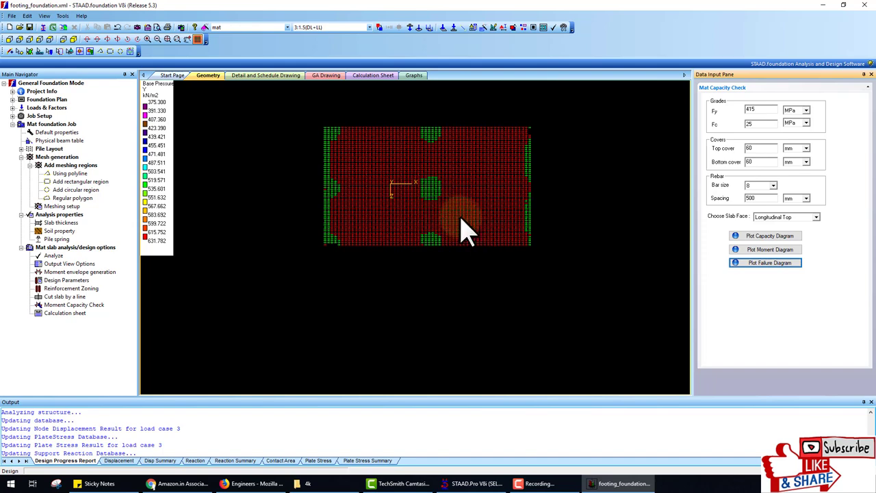
mouse_move(462, 221)
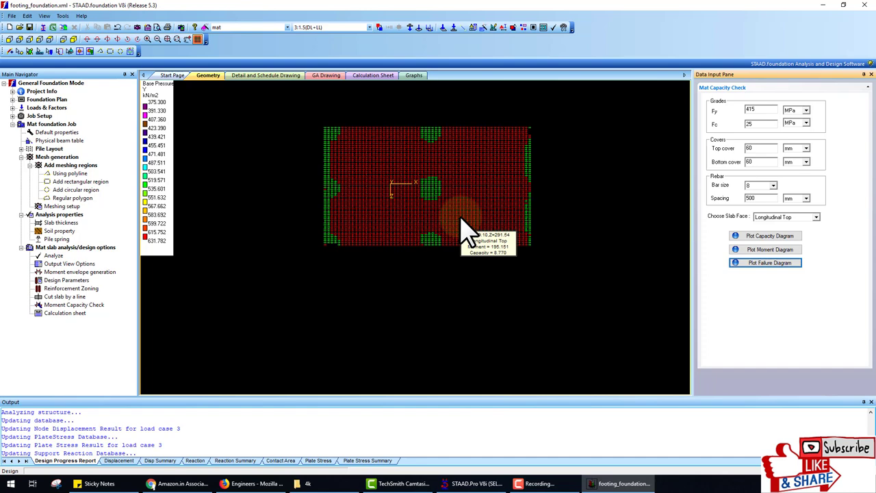
Step: Replot the Longitudinal Top failure diagram with bar size 10, then 12, and finally 20
click(760, 189)
click(755, 199)
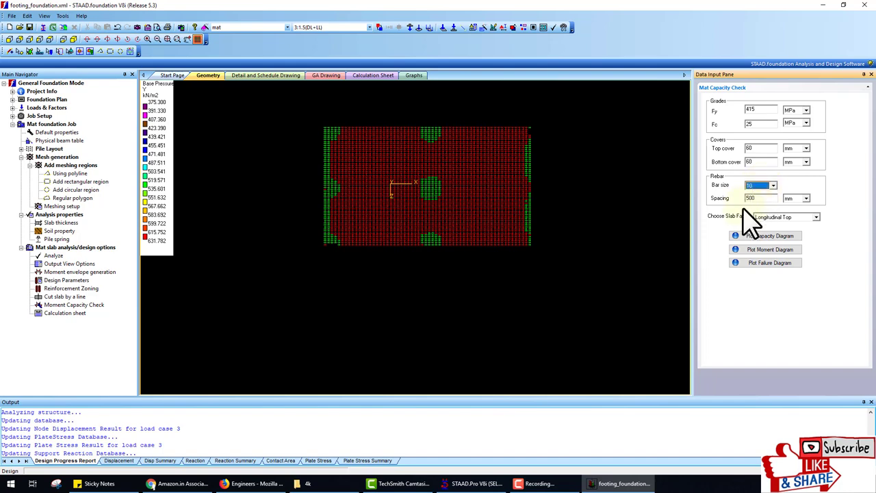
click(767, 264)
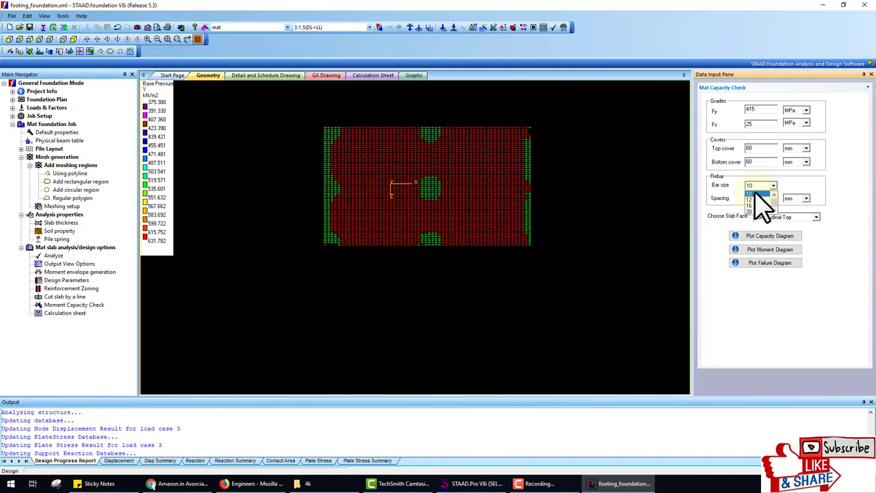
click(755, 199)
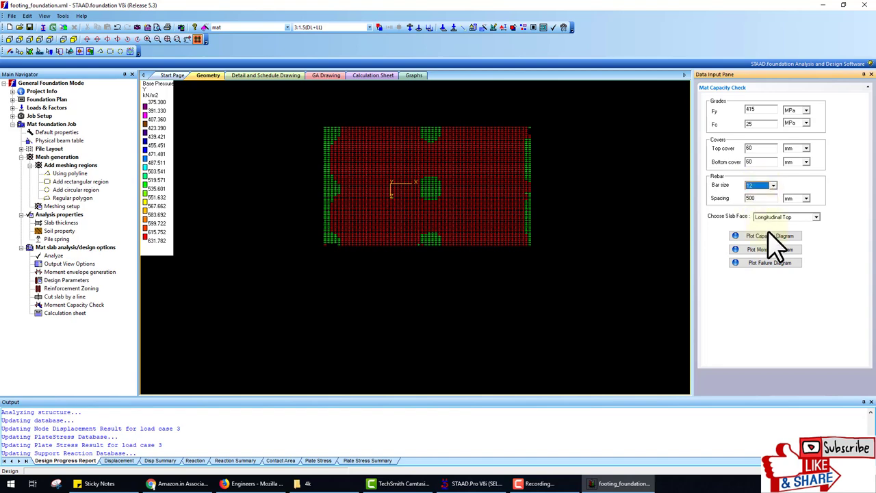
click(776, 264)
click(769, 186)
click(756, 204)
click(760, 264)
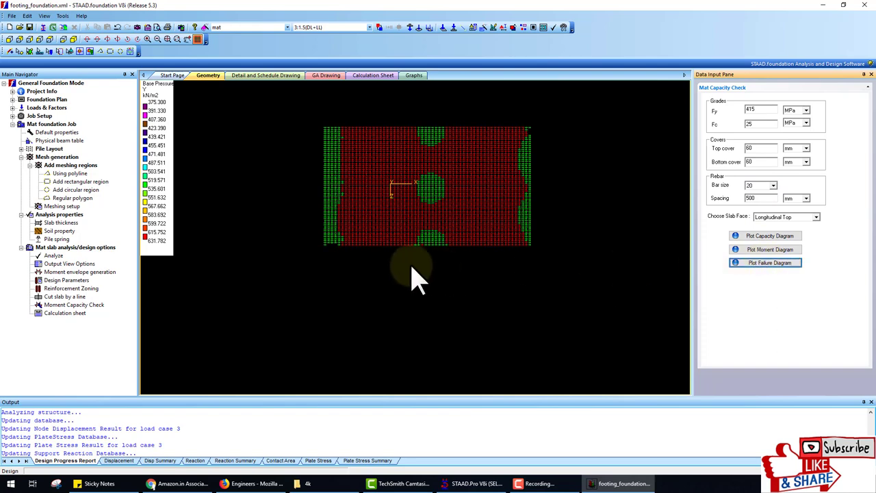
Step: Open the mat foundation calculation sheet and review it down to the base pressure summary
click(63, 314)
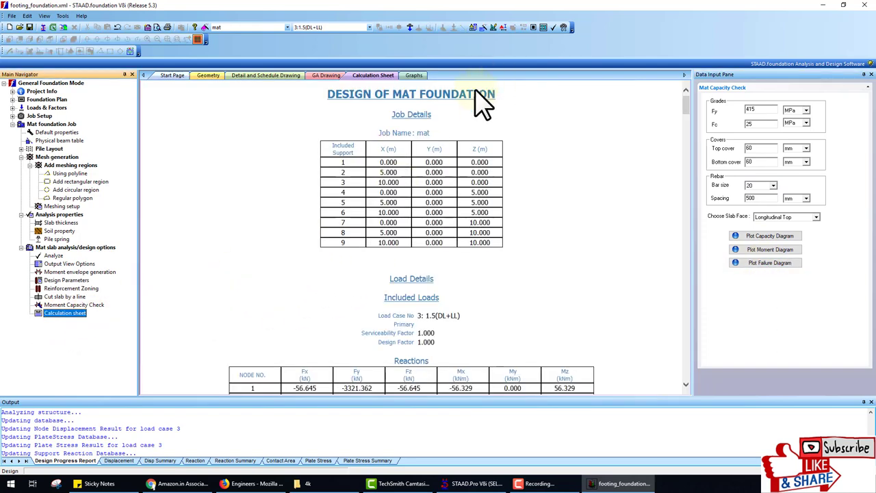
scroll(457, 247, down, 15)
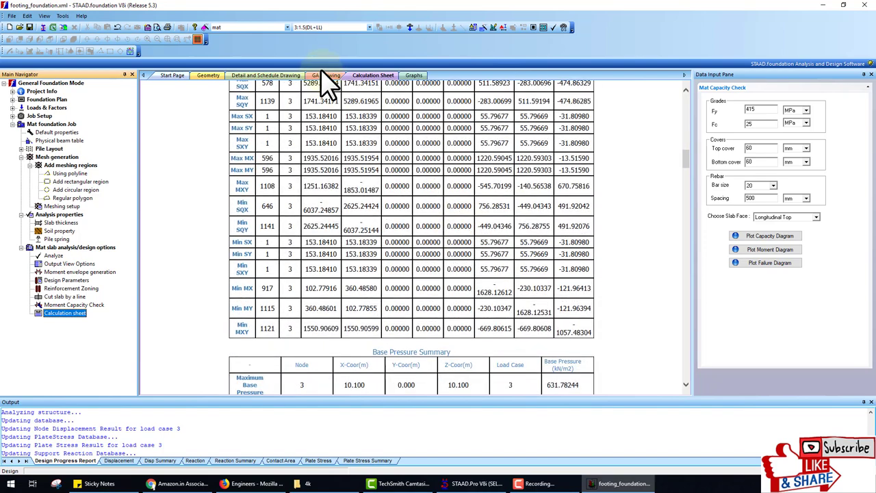
Step: Look over the graphs page, the general arrangement drawing and the detail drawing of the foundation
click(413, 75)
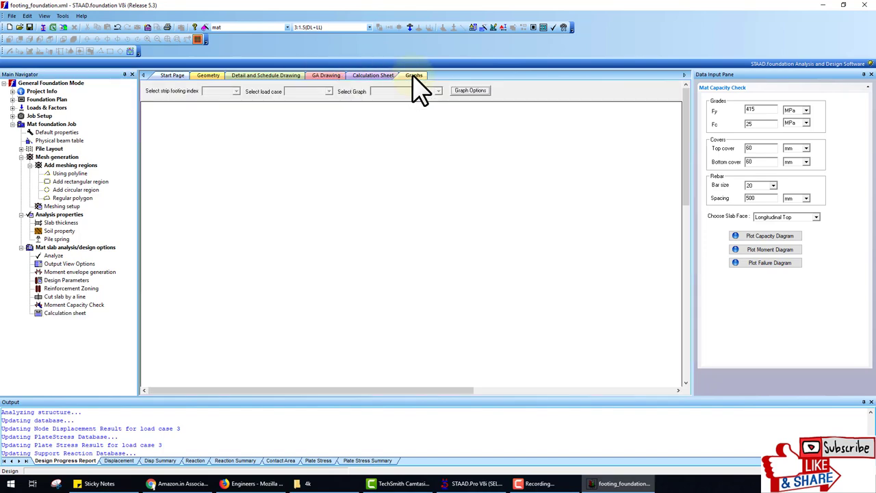
click(327, 75)
scroll(582, 243, up, 5)
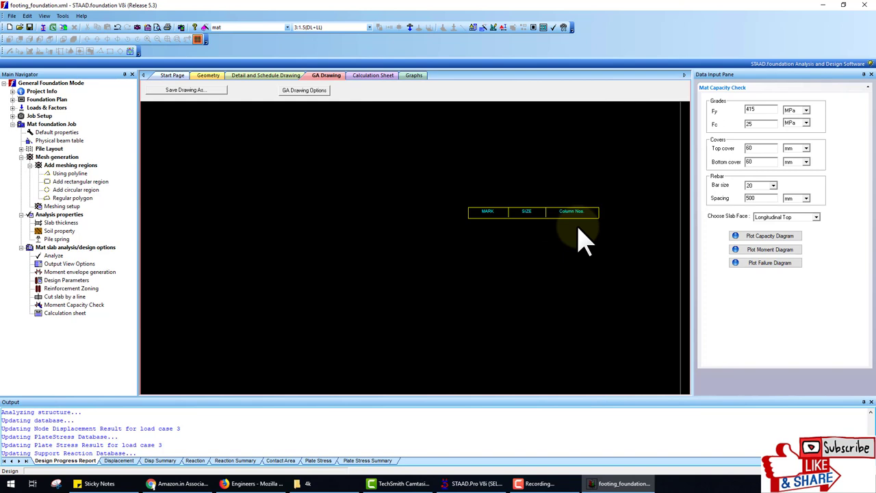
scroll(569, 233, down, 5)
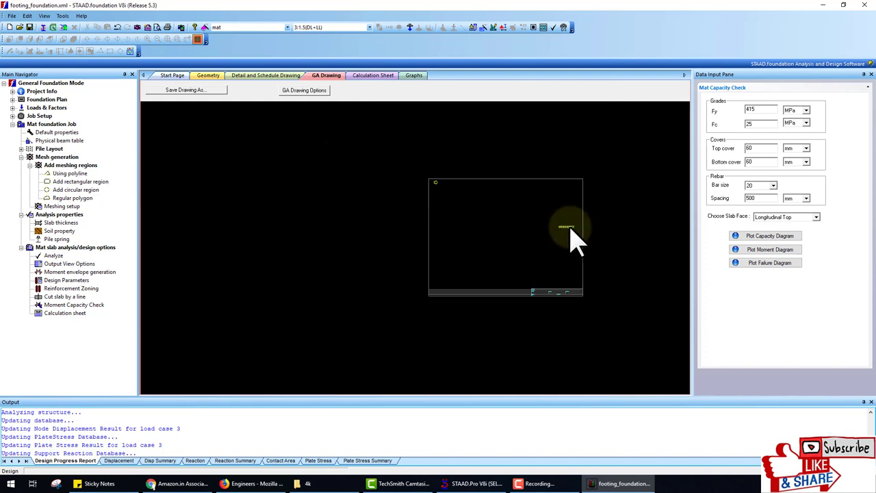
click(284, 75)
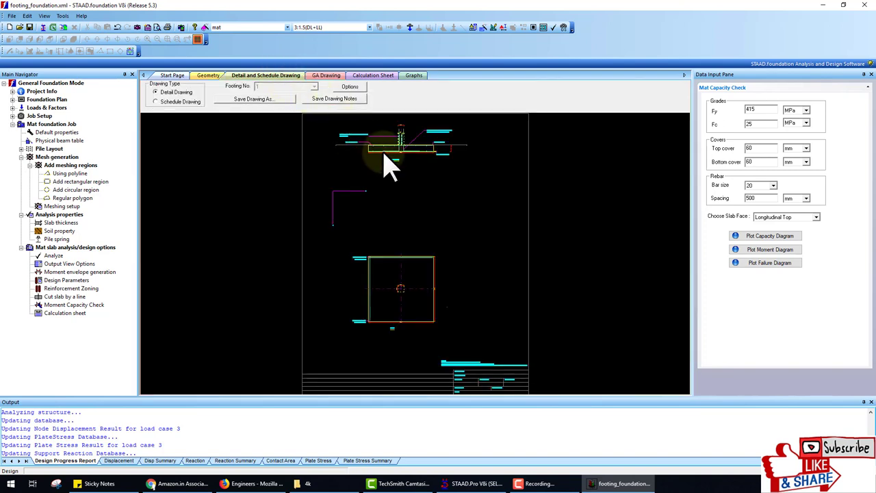
Step: Show the mat's base pressure geometry in isometric view and go through the result tables from Displacement to Plate Stress Summary
click(206, 76)
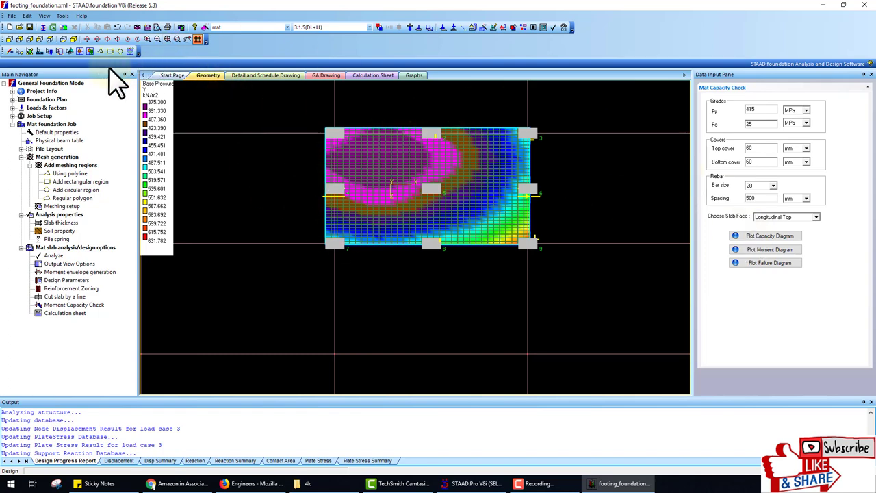
click(74, 39)
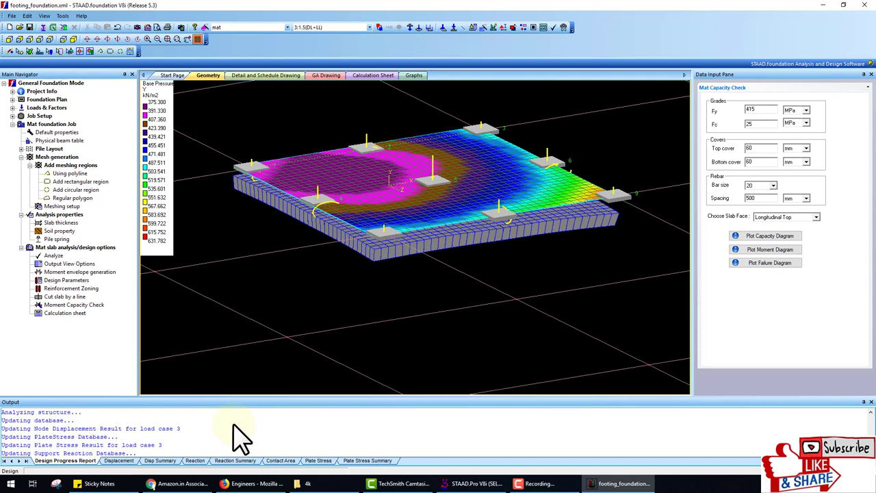
click(121, 461)
click(160, 460)
click(195, 461)
click(235, 461)
click(281, 461)
click(319, 461)
click(368, 461)
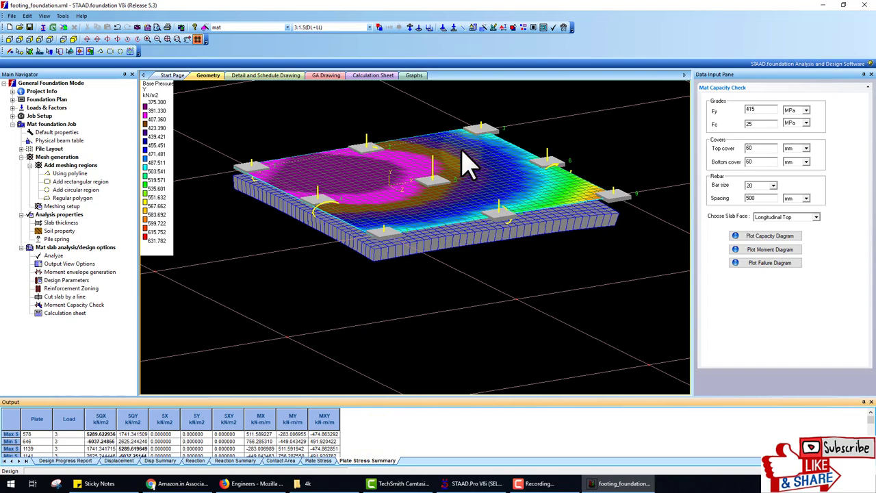
Step: Review the mat foundation calculation sheet from its job details at the beginning down to the plate stress summary table
click(375, 76)
scroll(432, 233, up, 10)
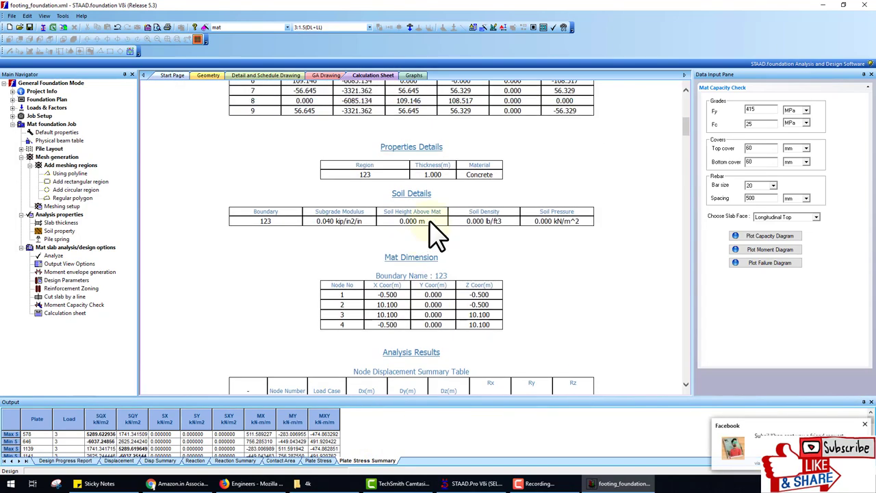
scroll(518, 305, up, 5)
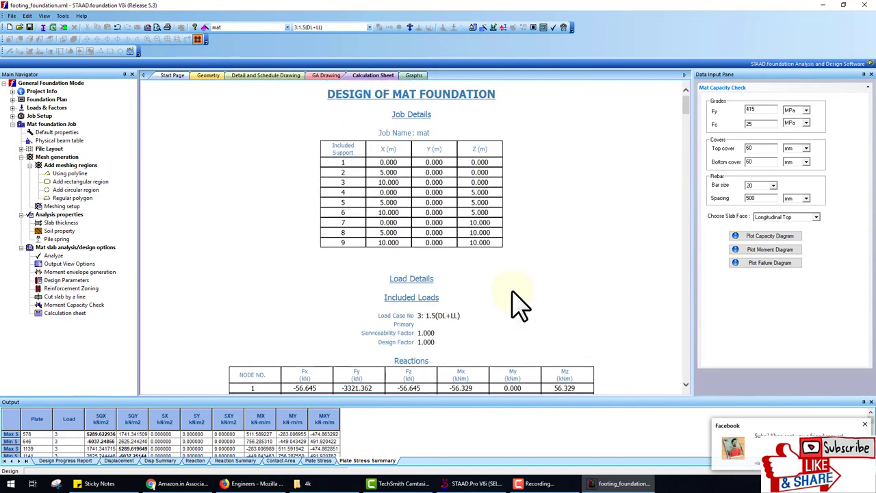
scroll(450, 274, down, 15)
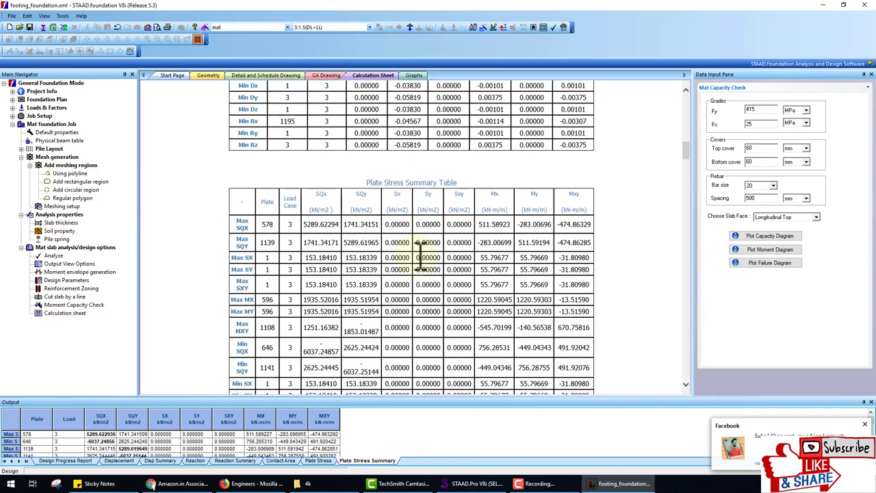